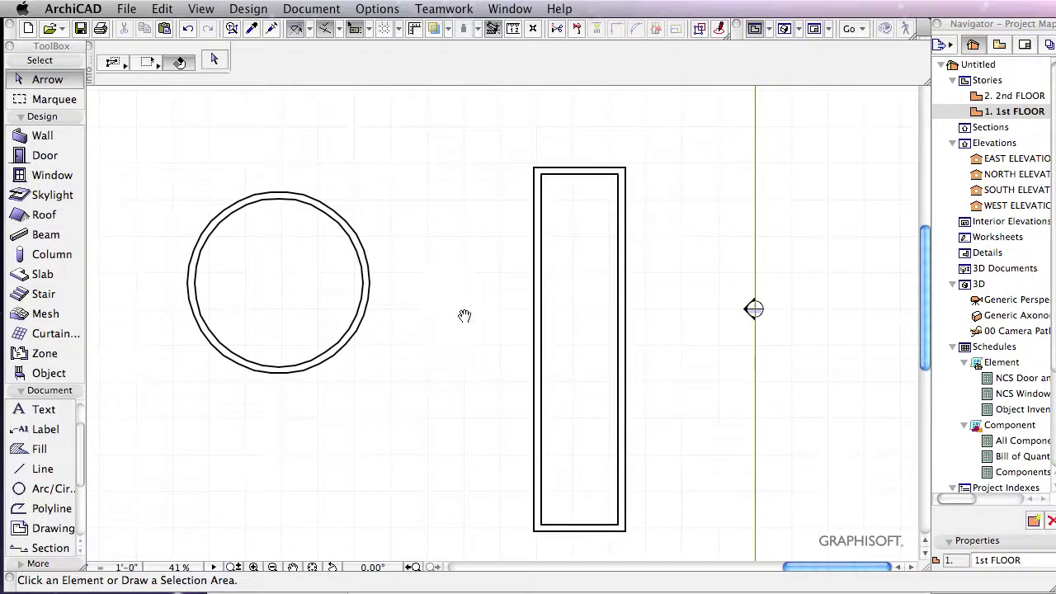
- Measure the circular wall's radius from its centre to the outer edge, and the outer width of the rectangular wall enclosure
{"action": "middle_click_drag", "start_coordinate": [463, 314], "coordinate": [473, 278]}
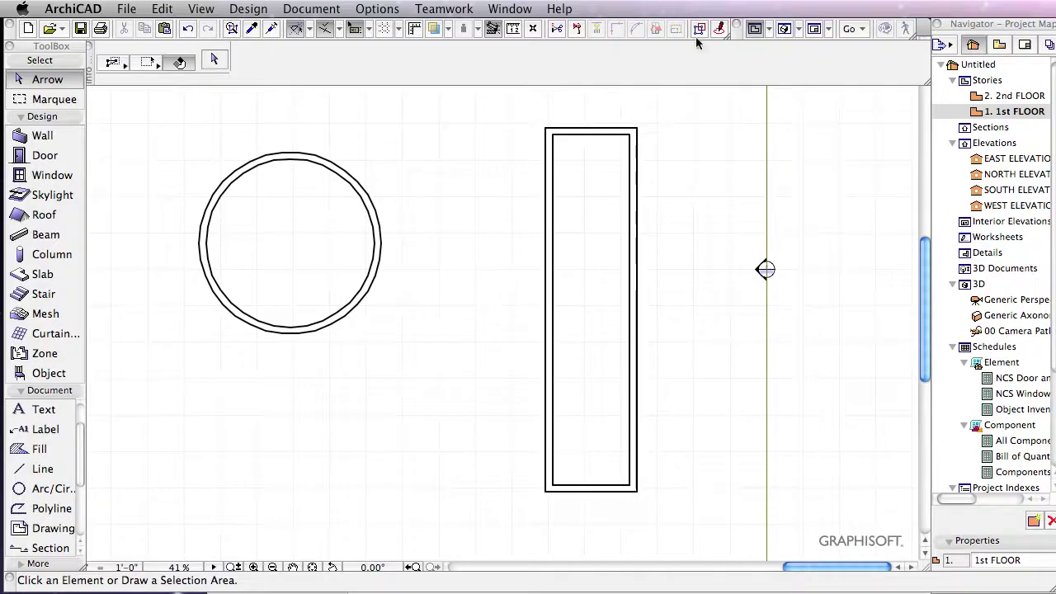
{"action": "left_click", "coordinate": [515, 30]}
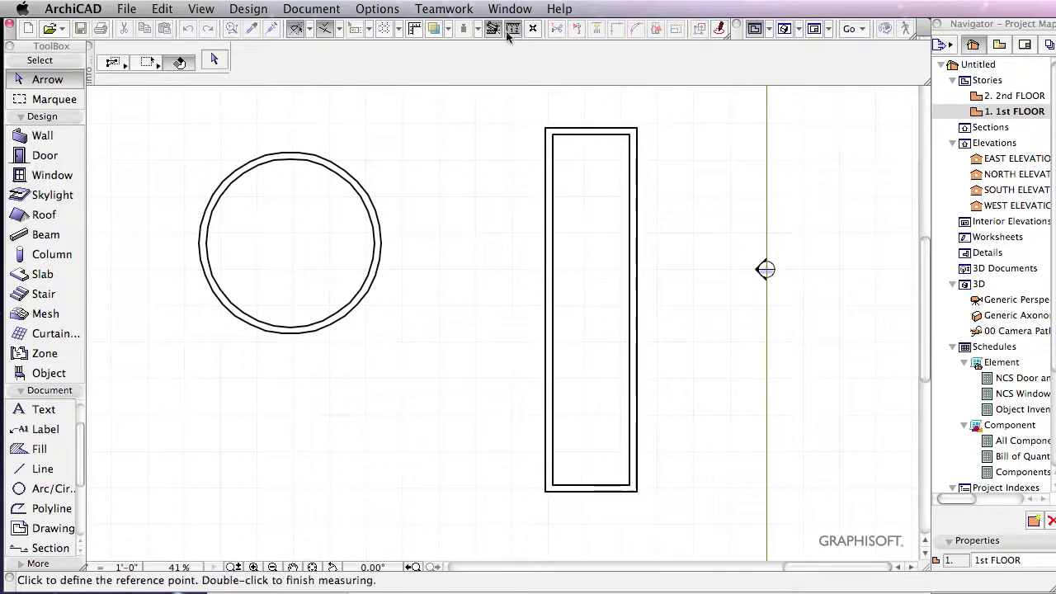
{"action": "left_click", "coordinate": [291, 243]}
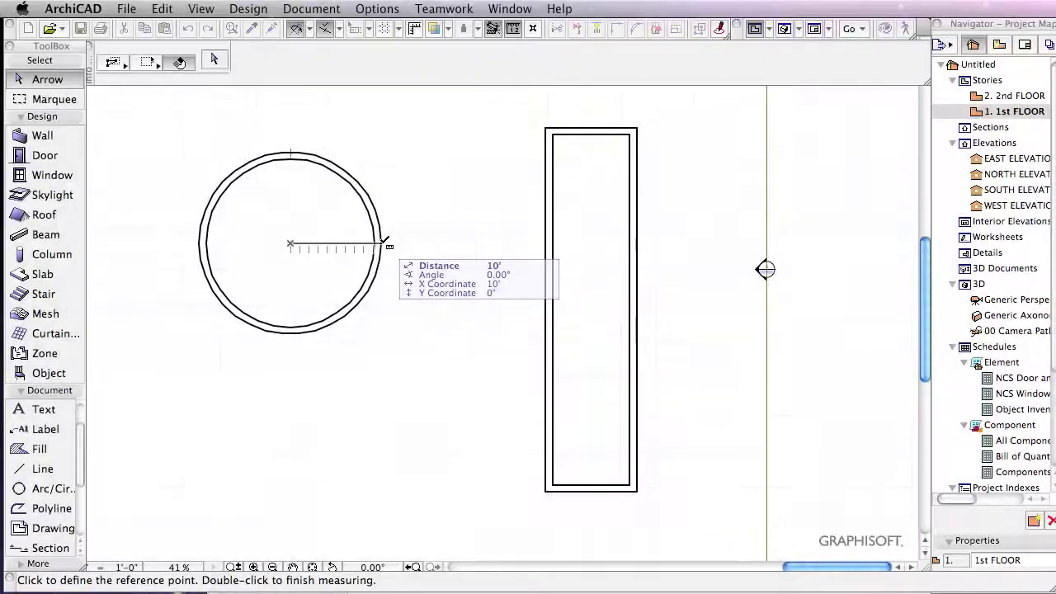
{"action": "double_click", "coordinate": [384, 243]}
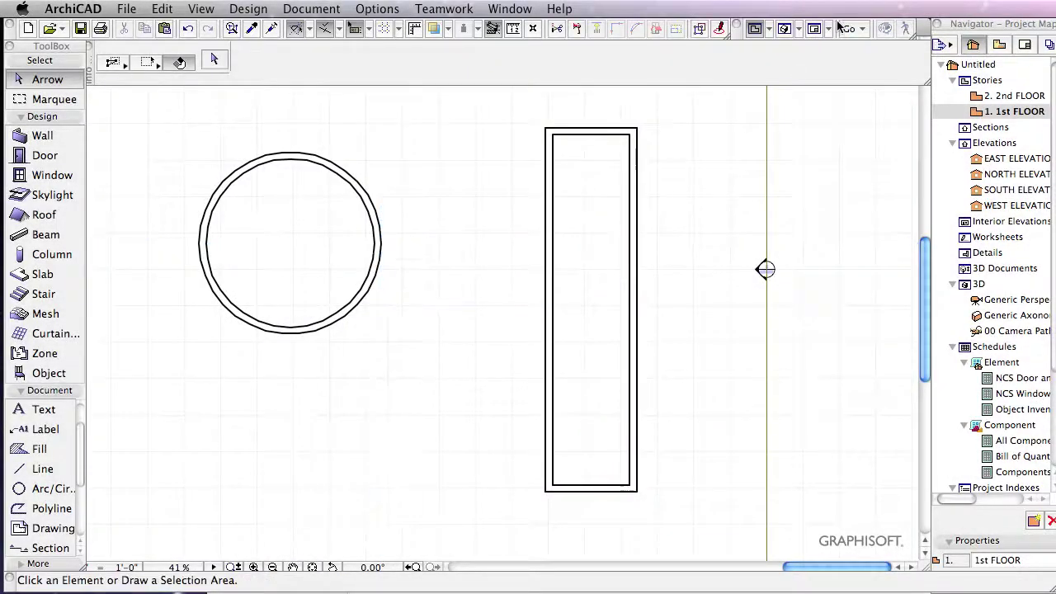
{"action": "left_click", "coordinate": [513, 30]}
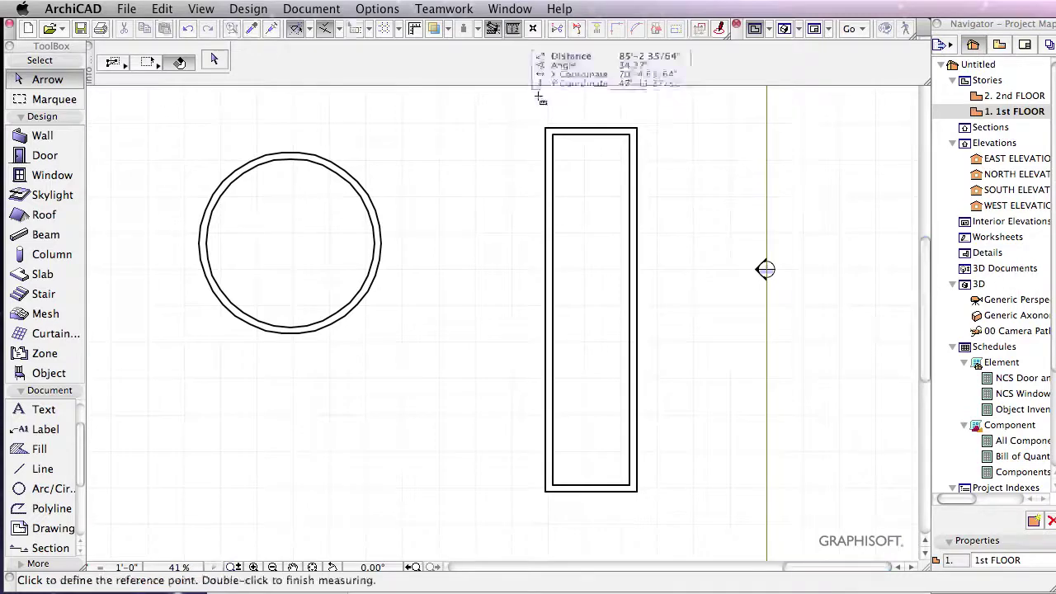
{"action": "left_click", "coordinate": [550, 127]}
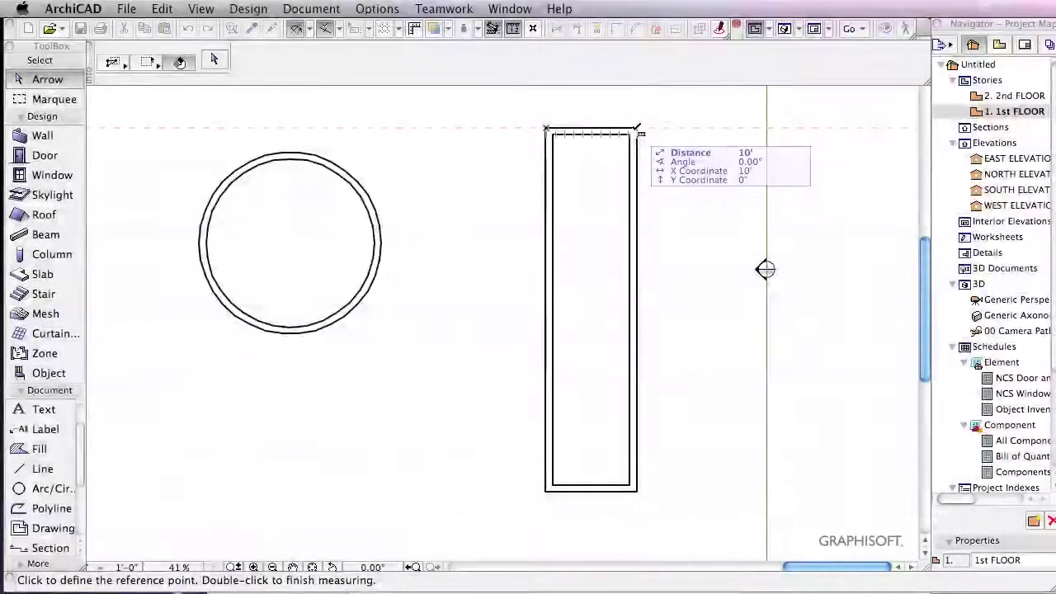
{"action": "double_click", "coordinate": [637, 132]}
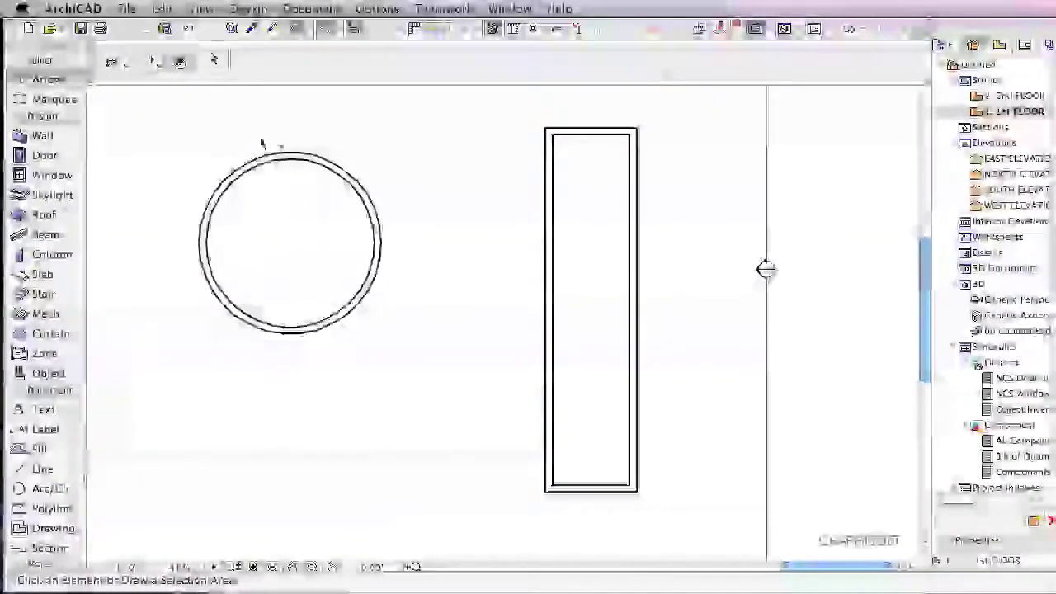
- Open the Profile Manager and start a new custom profile in the Profile Editor
{"action": "left_click", "coordinate": [248, 8]}
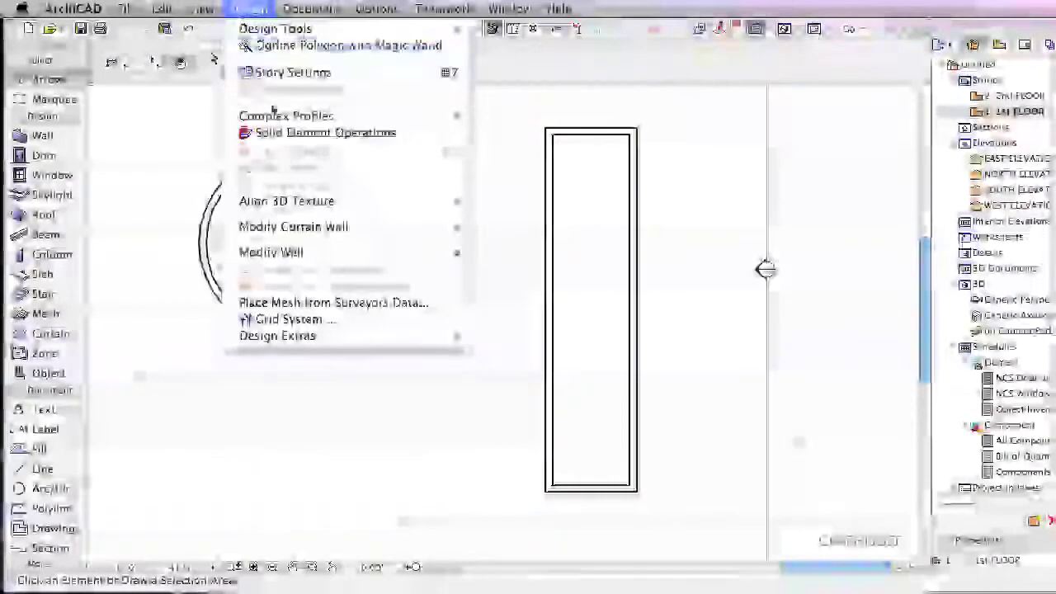
{"action": "mouse_move", "coordinate": [279, 118]}
{"action": "left_click", "coordinate": [608, 118]}
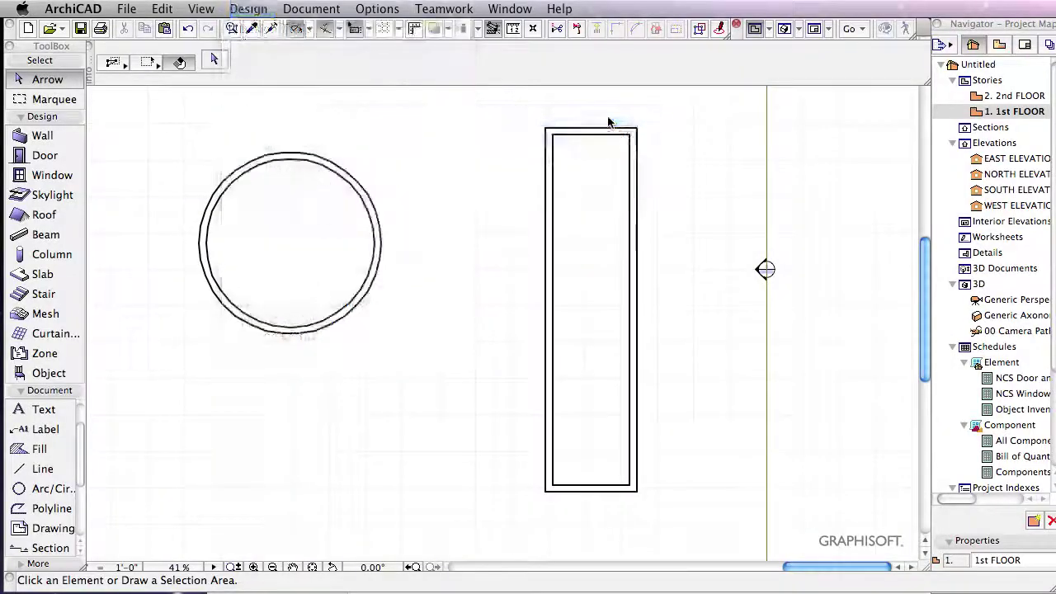
{"action": "left_click", "coordinate": [759, 288]}
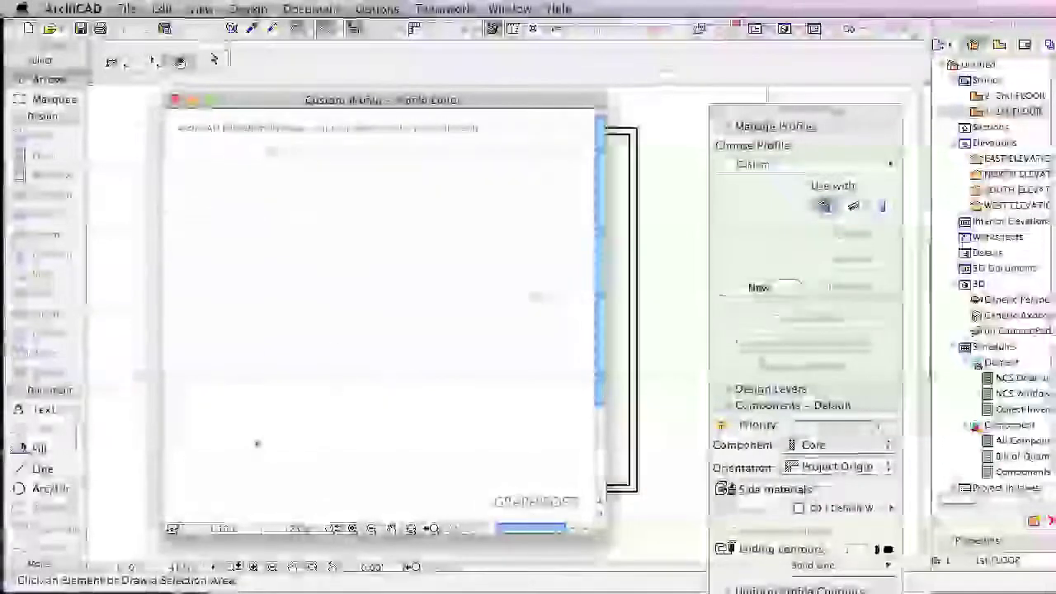
- Draw a 10' square fill up and right from the profile origin, with extra nodes near its upper-left and lower-right corners
{"action": "left_click", "coordinate": [18, 448]}
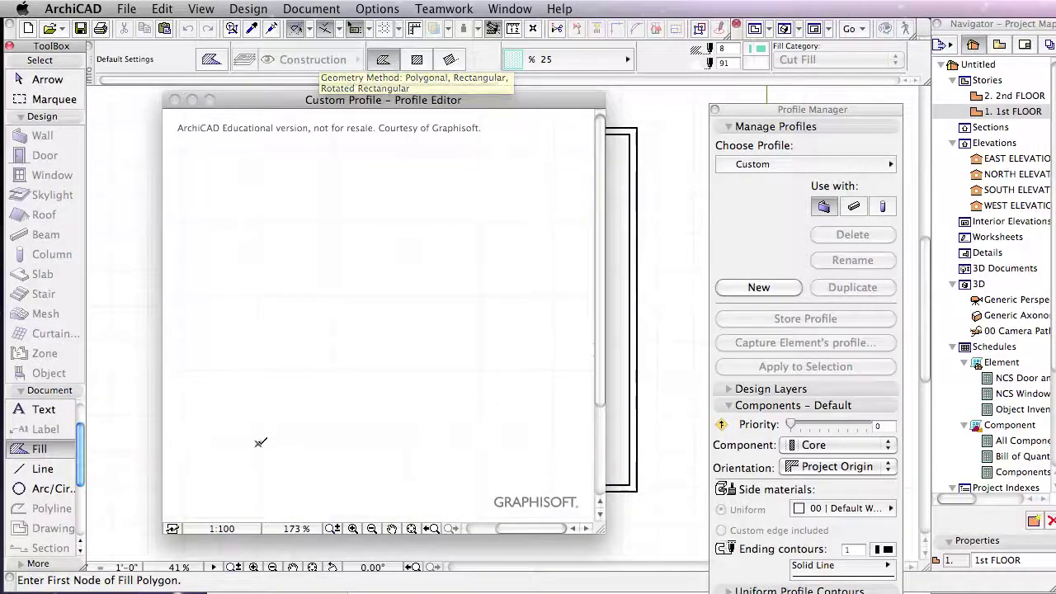
{"action": "left_click", "coordinate": [257, 443]}
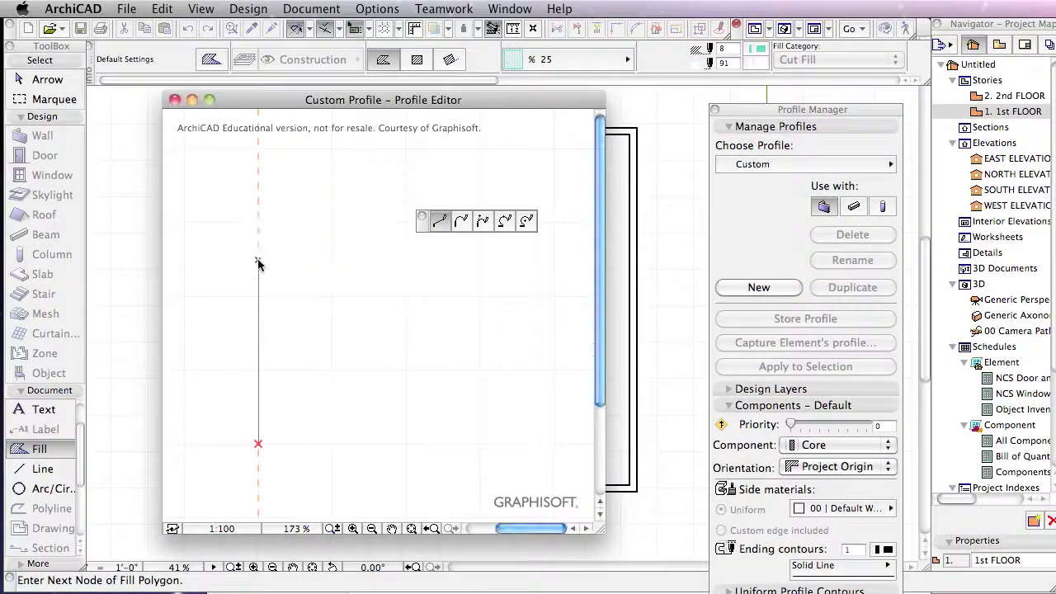
{"action": "left_click", "coordinate": [258, 261]}
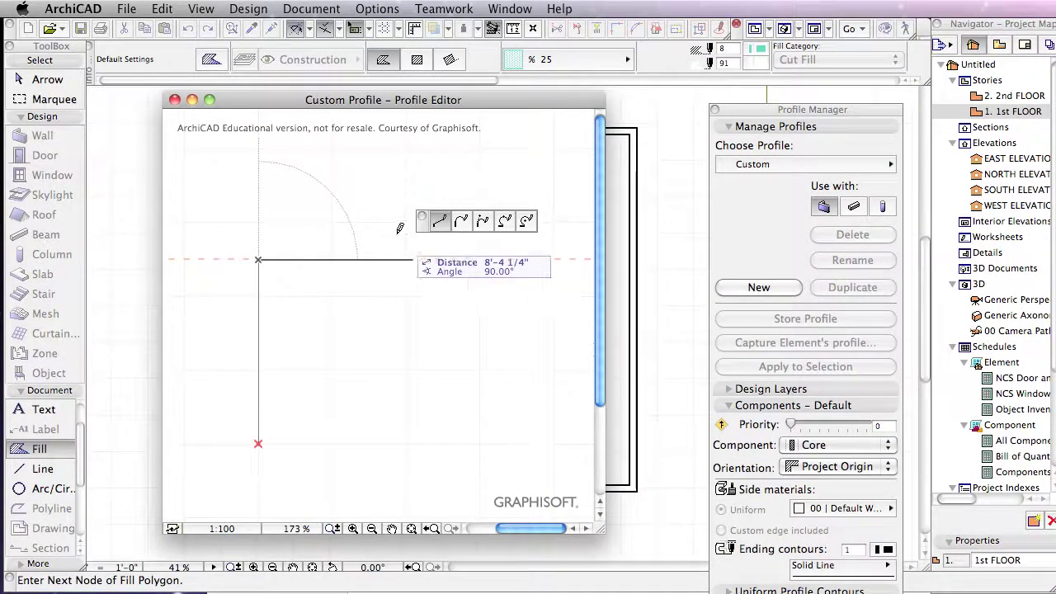
{"action": "type", "text": "10"}
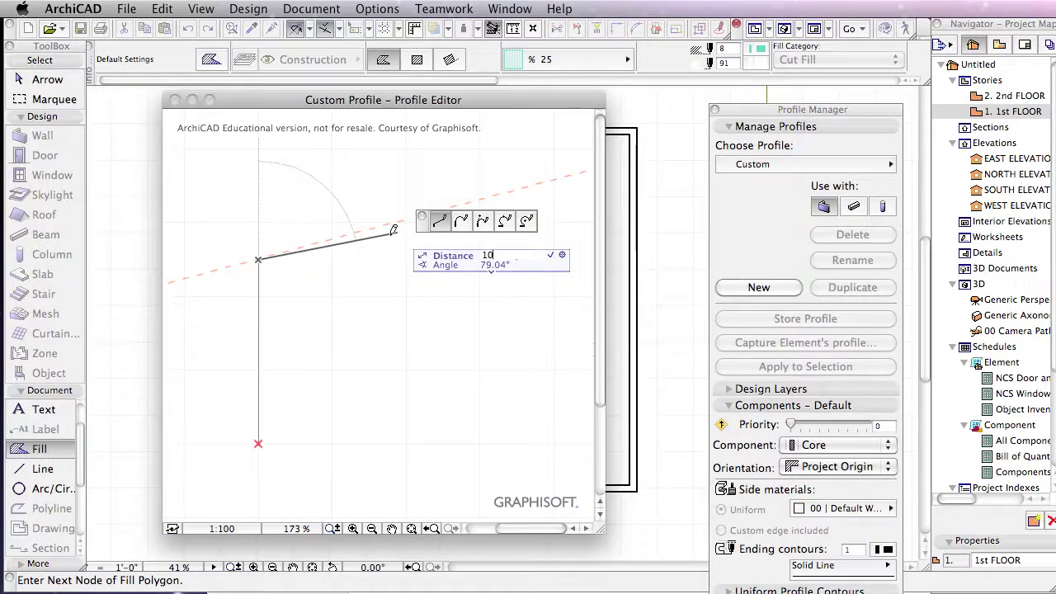
{"action": "key", "text": "Tab"}
{"action": "type", "text": "10"}
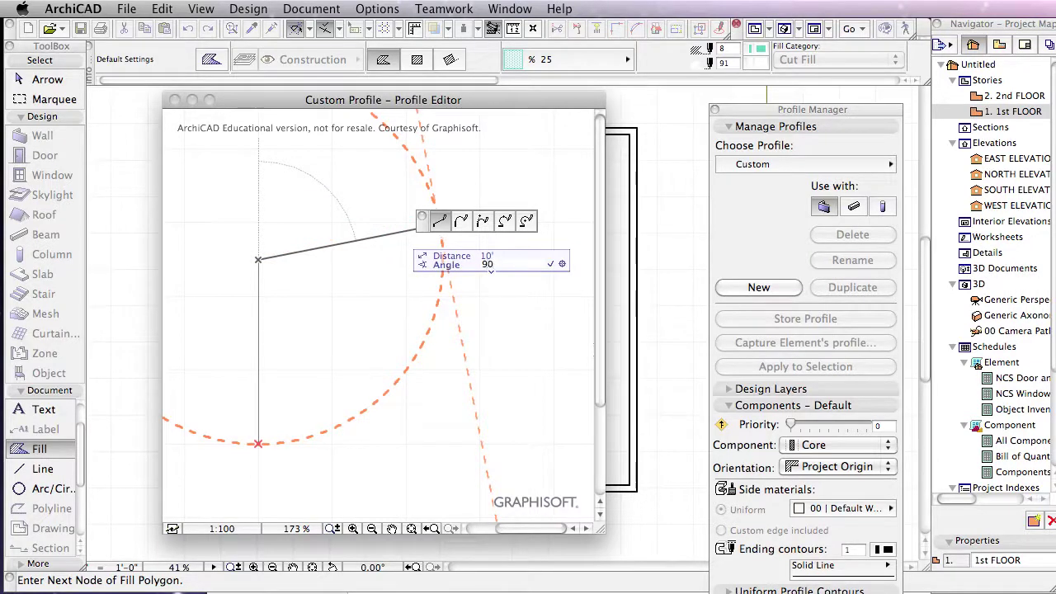
{"action": "left_click", "coordinate": [443, 260]}
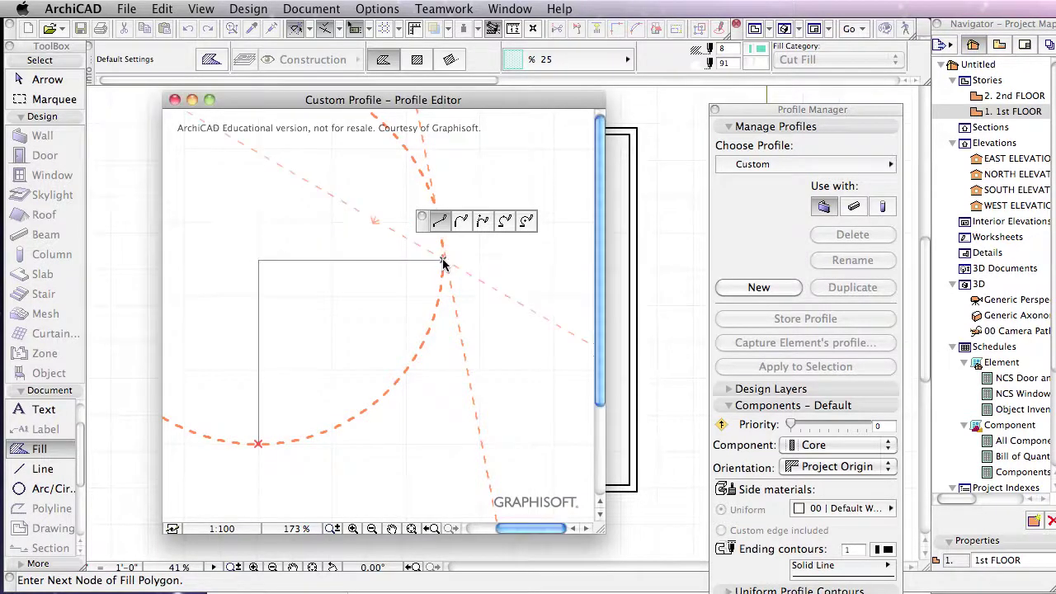
{"action": "left_click", "coordinate": [442, 444]}
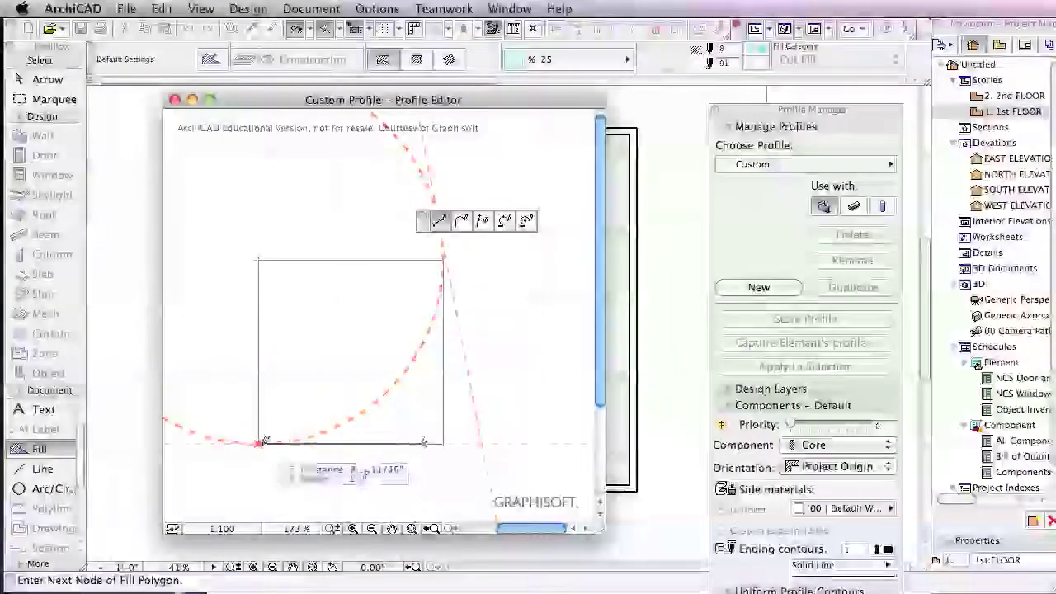
{"action": "left_click", "coordinate": [258, 443]}
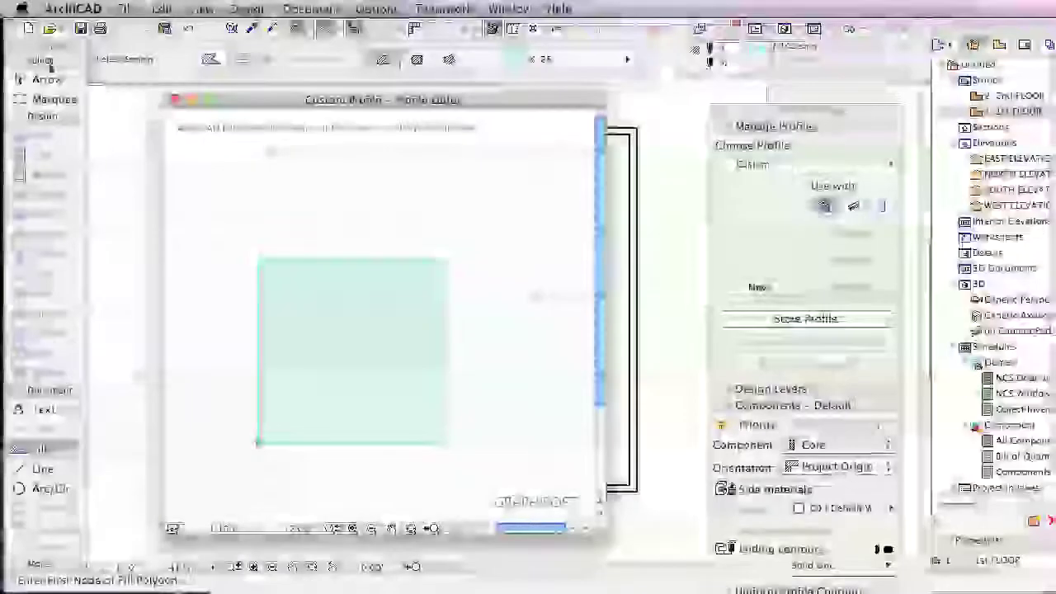
- Select the square fill and fillet its upper-right corner with a 10' radius
{"action": "left_click", "coordinate": [48, 79]}
{"action": "left_click", "coordinate": [289, 271]}
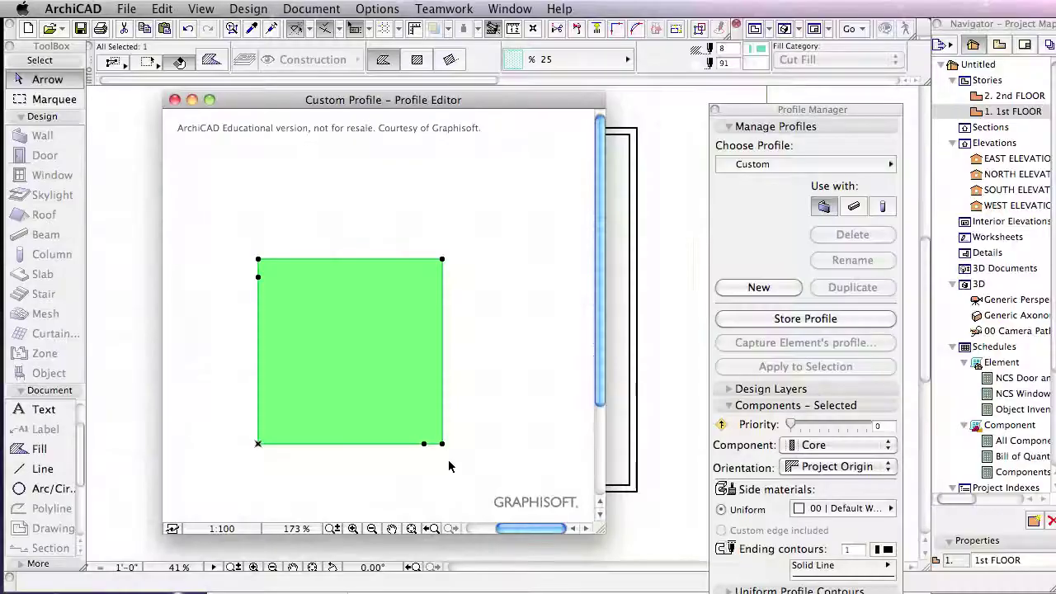
{"action": "left_click", "coordinate": [443, 261]}
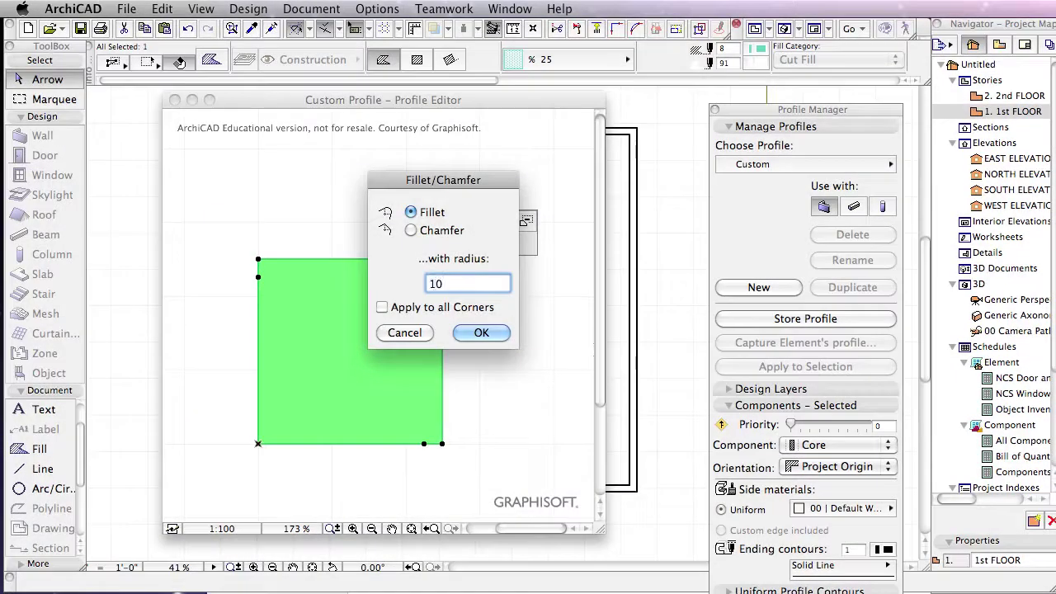
{"action": "left_click", "coordinate": [484, 343]}
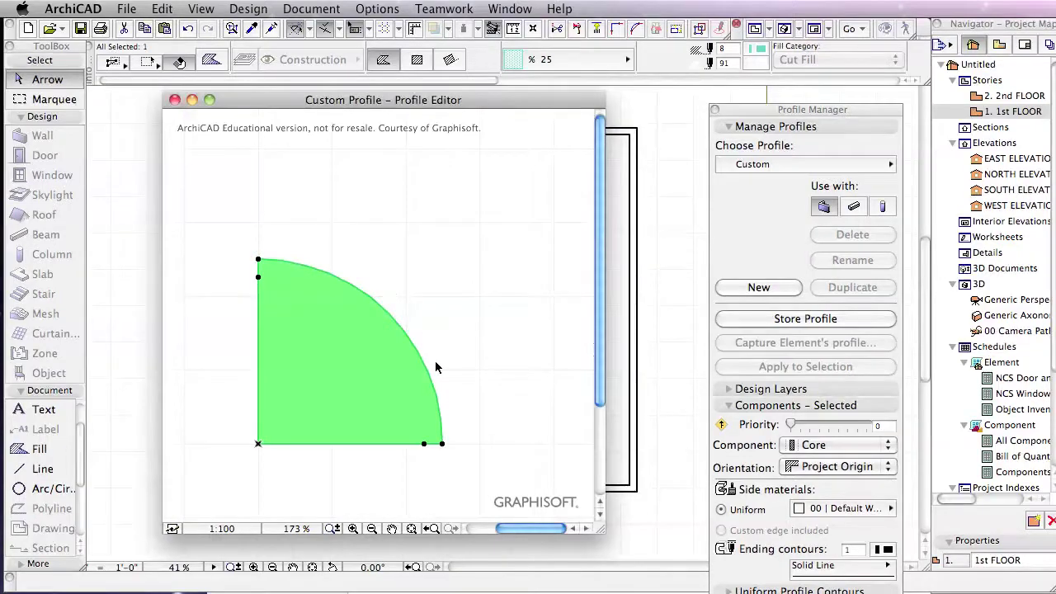
- Fillet the fill's corner at the origin with an arc running between the two extra nodes
{"action": "left_click", "coordinate": [258, 443]}
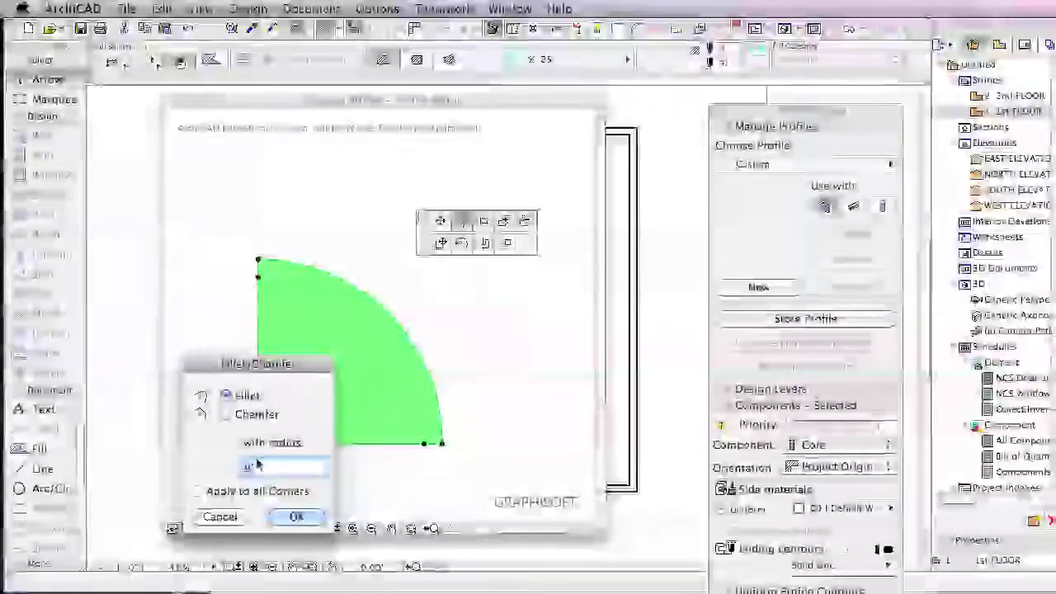
{"action": "left_click_drag", "start_coordinate": [267, 362], "coordinate": [479, 305]}
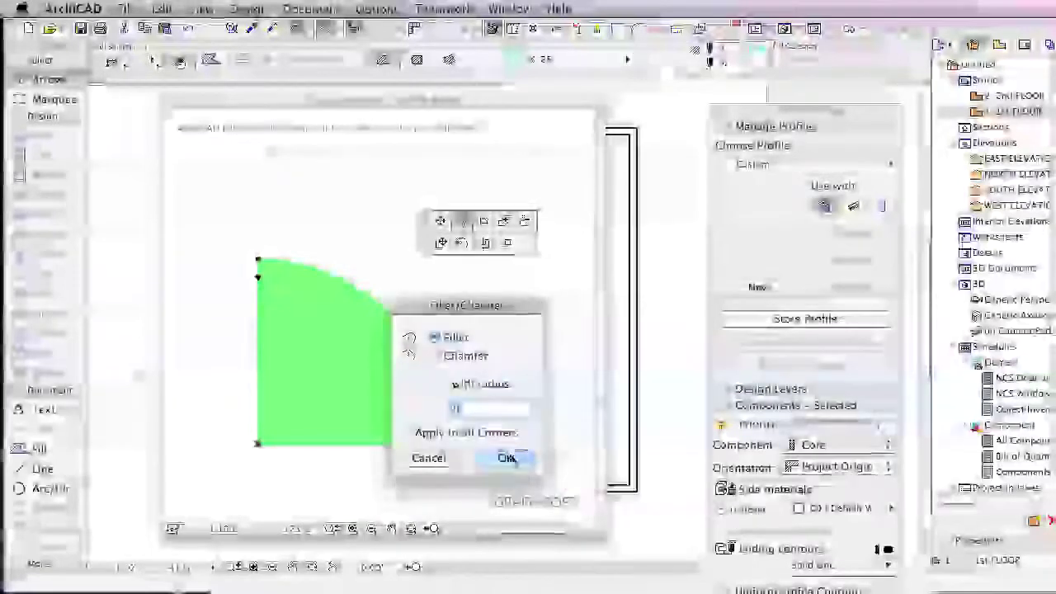
{"action": "left_click", "coordinate": [505, 457]}
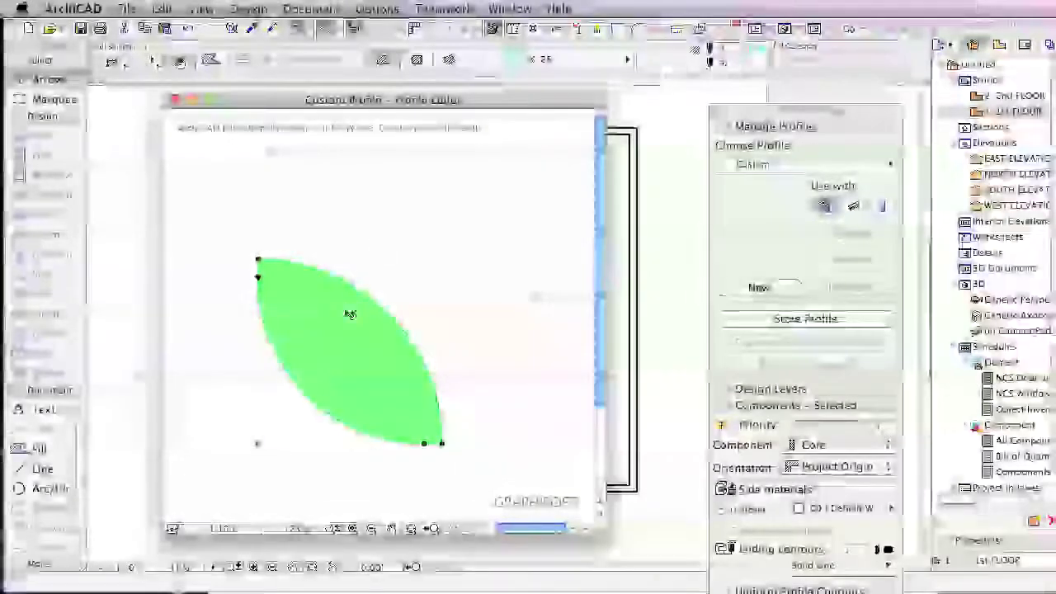
- Reverse the curve of the fill's inner edge so it runs parallel to the outer arc, forming a thin quarter-circle band
{"action": "left_click", "coordinate": [312, 400]}
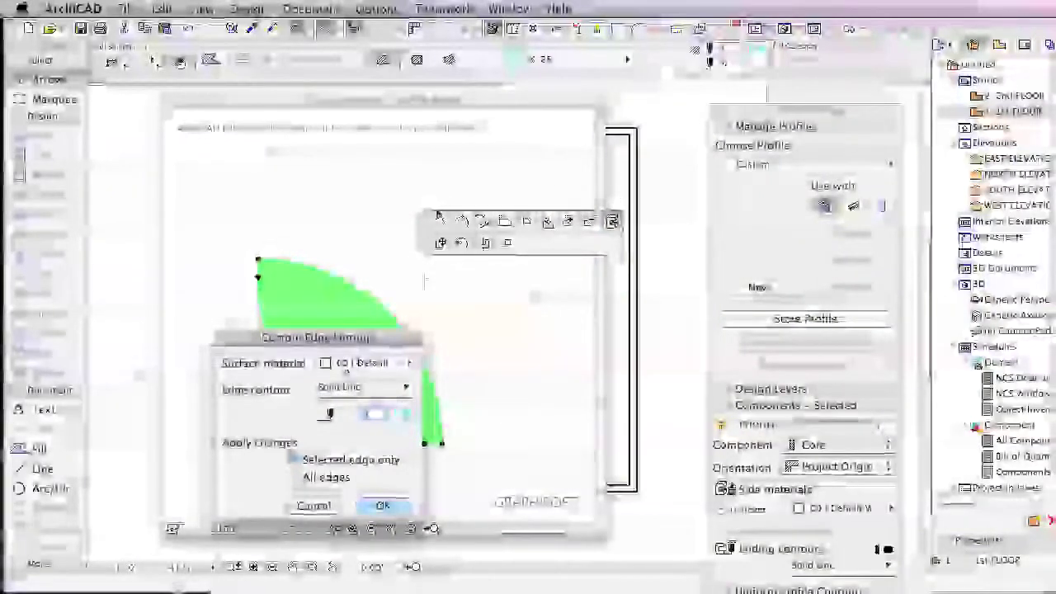
{"action": "left_click", "coordinate": [314, 505]}
{"action": "left_click", "coordinate": [487, 243]}
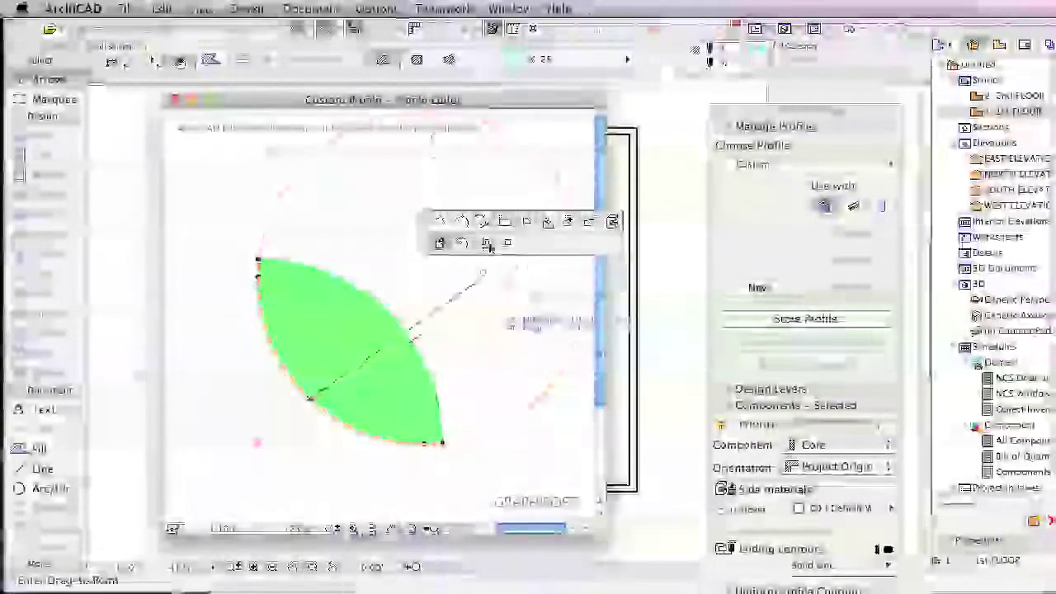
{"action": "left_click", "coordinate": [465, 221]}
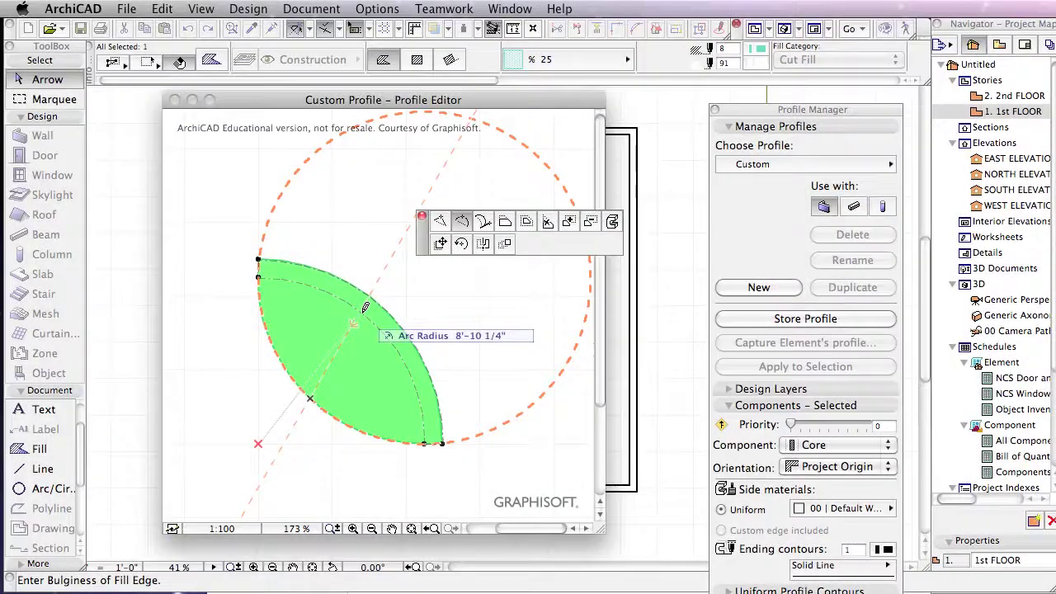
{"action": "left_click", "coordinate": [376, 334]}
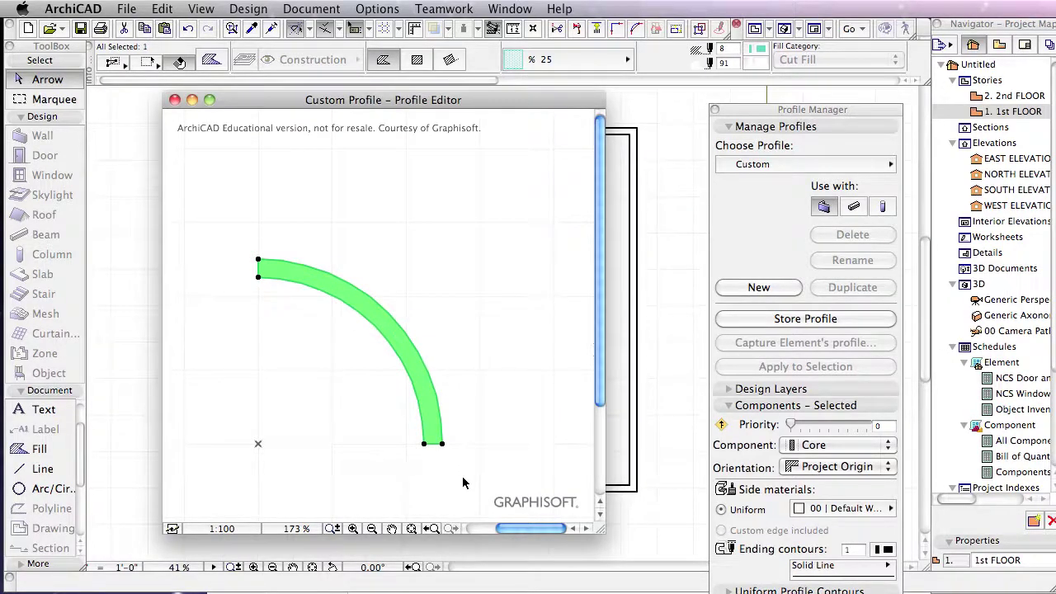
- Assign the 05 | Bronze surface material to the band's outer curved edge only, using Custom Edge Settings
{"action": "left_click_drag", "start_coordinate": [534, 101], "coordinate": [530, 92]}
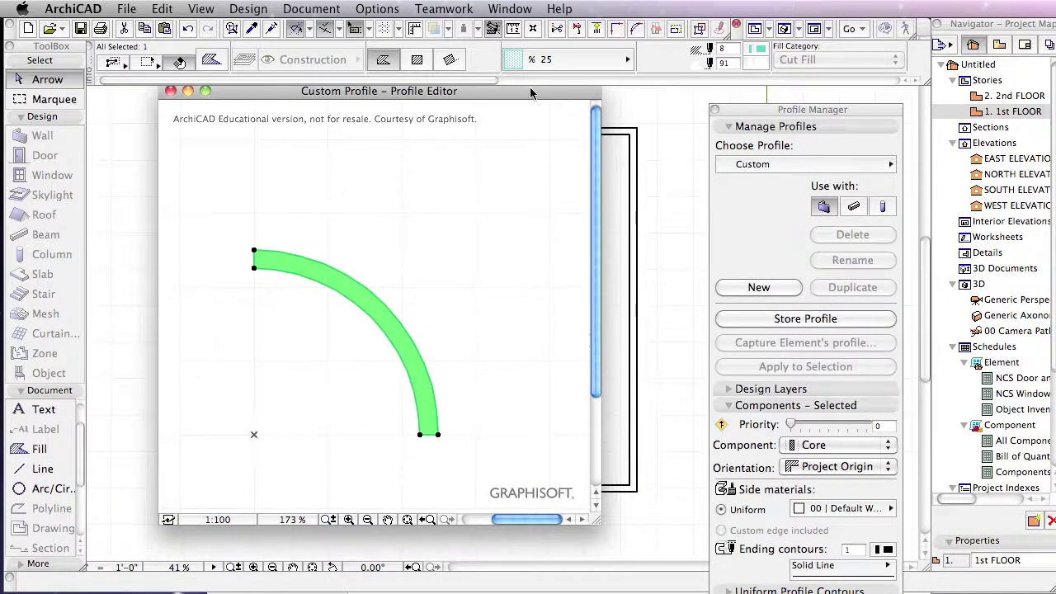
{"action": "left_click", "coordinate": [400, 326]}
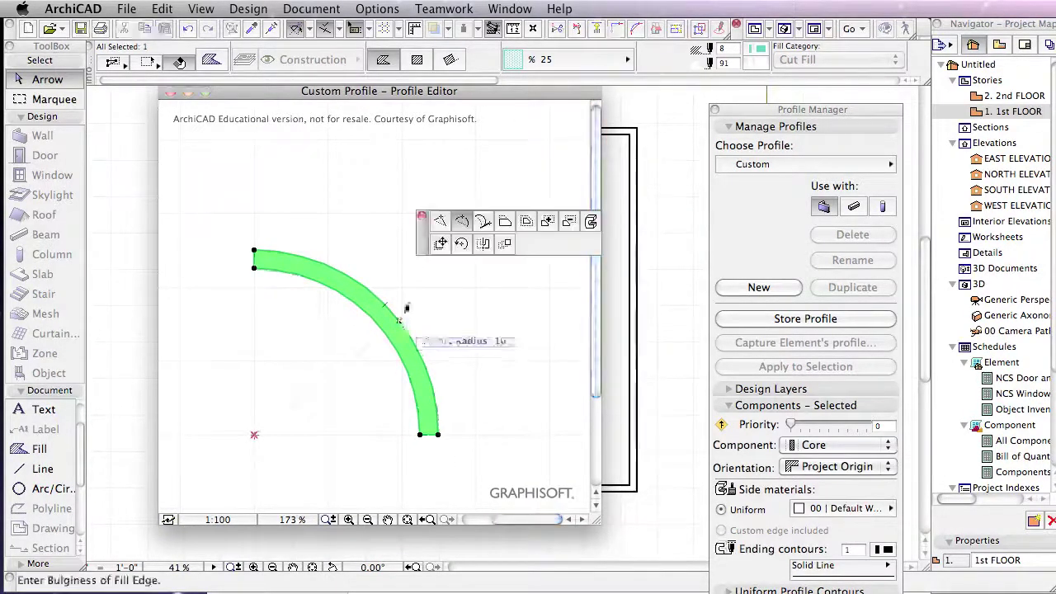
{"action": "left_click", "coordinate": [593, 222]}
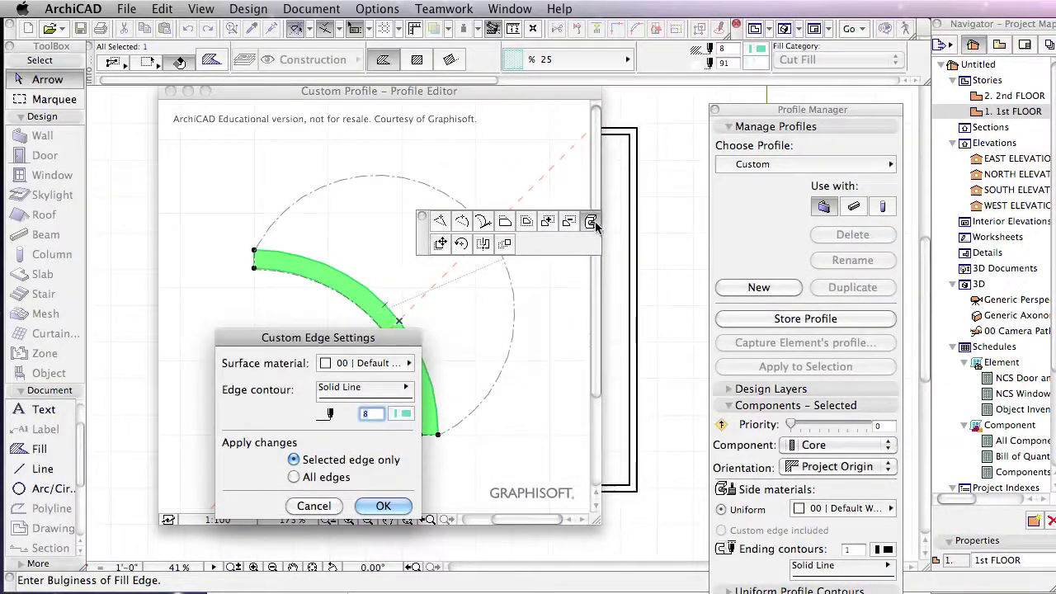
{"action": "left_click", "coordinate": [385, 372]}
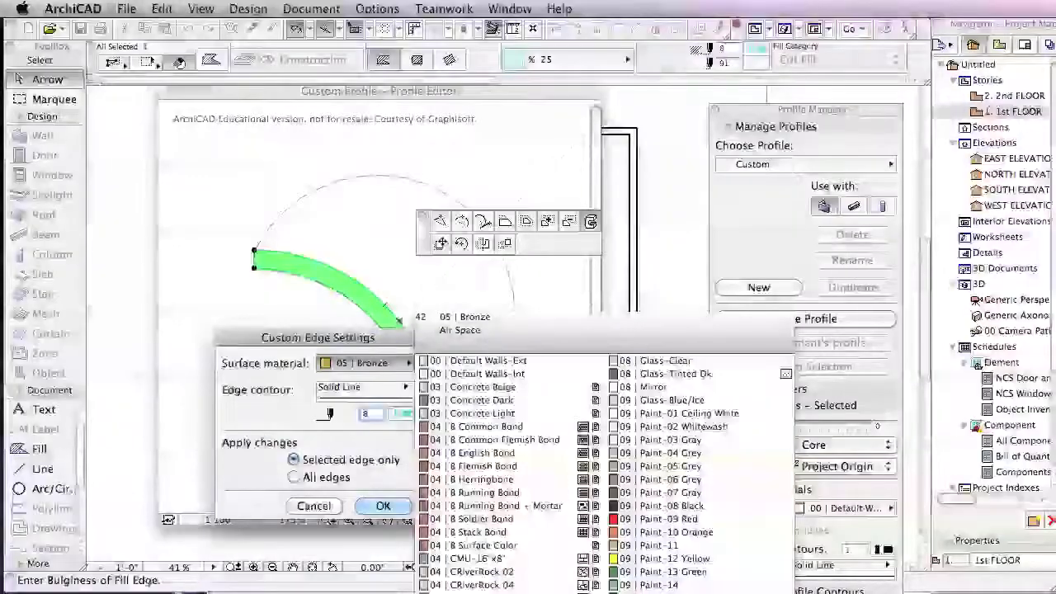
{"action": "left_click", "coordinate": [462, 591]}
{"action": "left_click", "coordinate": [403, 504]}
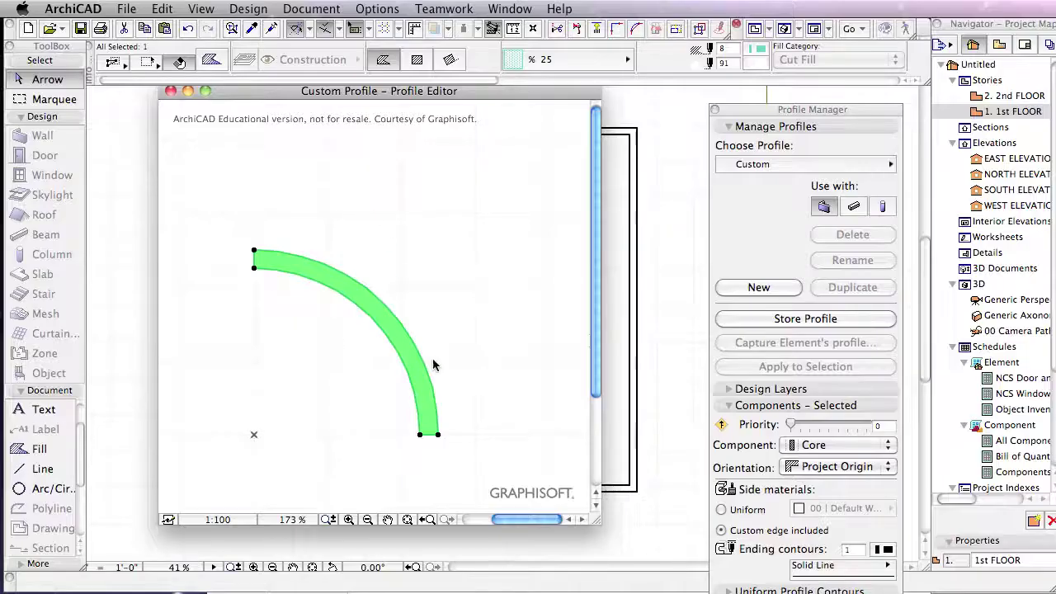
- Move the quarter-circle band so its lower-right outer corner sits on the profile origin
{"action": "key", "text": "super+d"}
{"action": "left_click", "coordinate": [438, 434]}
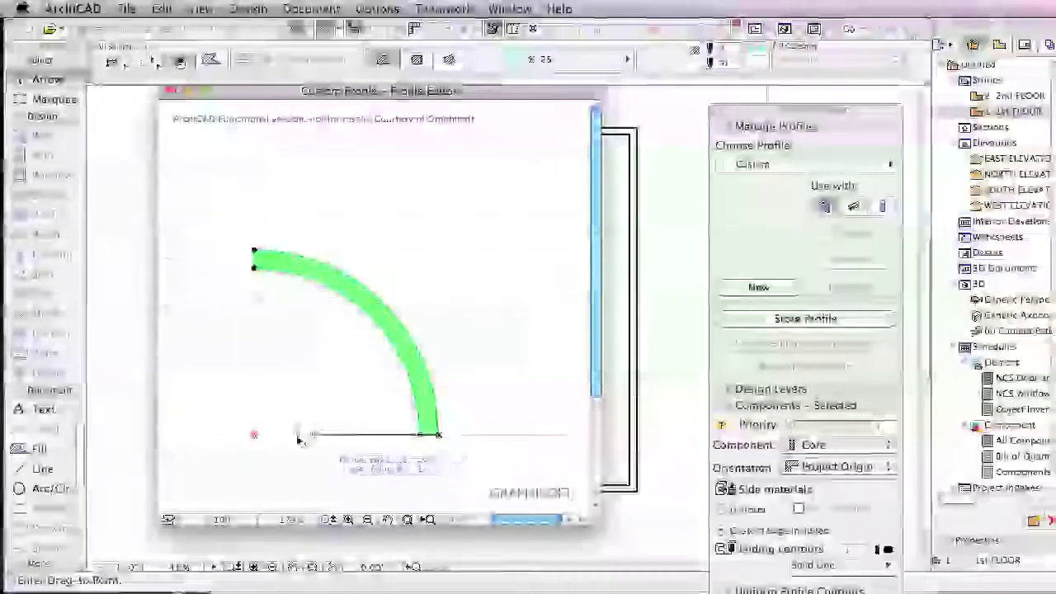
{"action": "left_click", "coordinate": [254, 435]}
{"action": "scroll", "coordinate": [297, 353], "scroll_direction": "down", "scroll_amount": 3}
{"action": "middle_click_drag", "start_coordinate": [313, 357], "coordinate": [496, 362]}
{"action": "scroll", "coordinate": [455, 421], "scroll_direction": "up", "scroll_amount": 3}
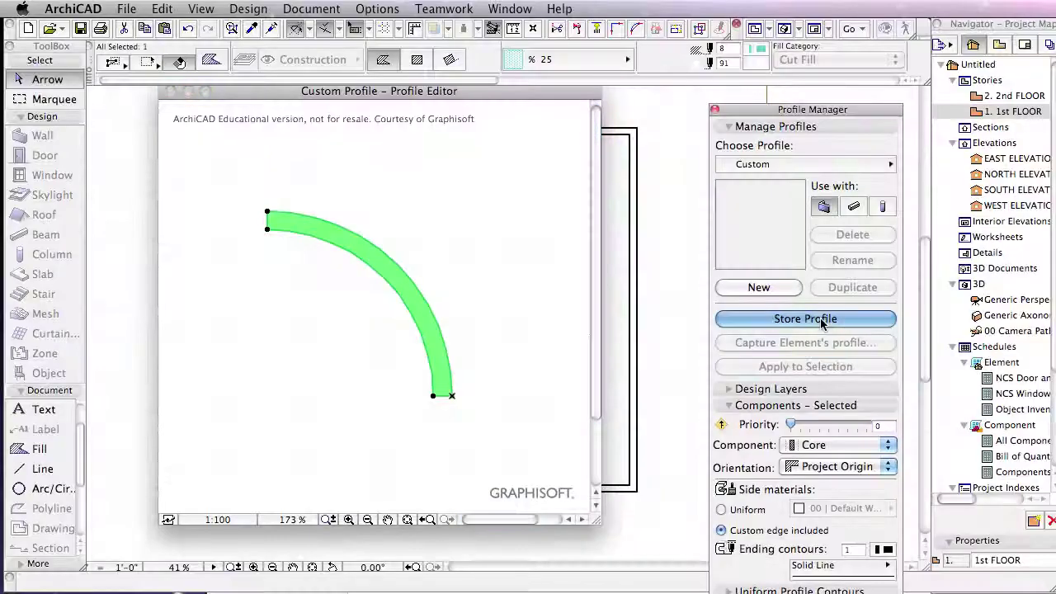
- Store the quarter-circle band as a profile named Dome and start a new empty custom profile
{"action": "left_click", "coordinate": [815, 320]}
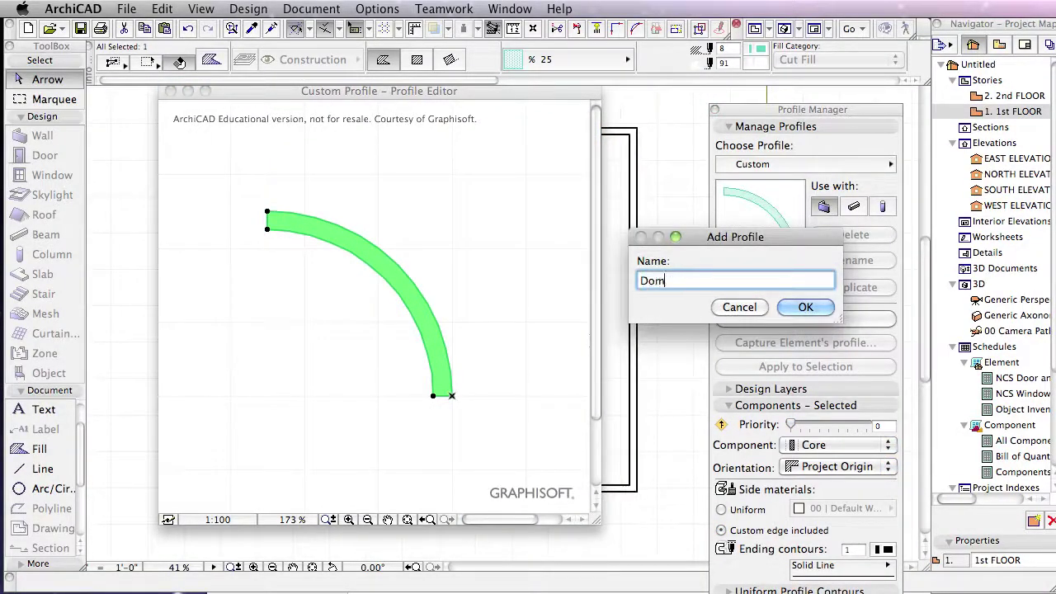
{"action": "left_click", "coordinate": [812, 307]}
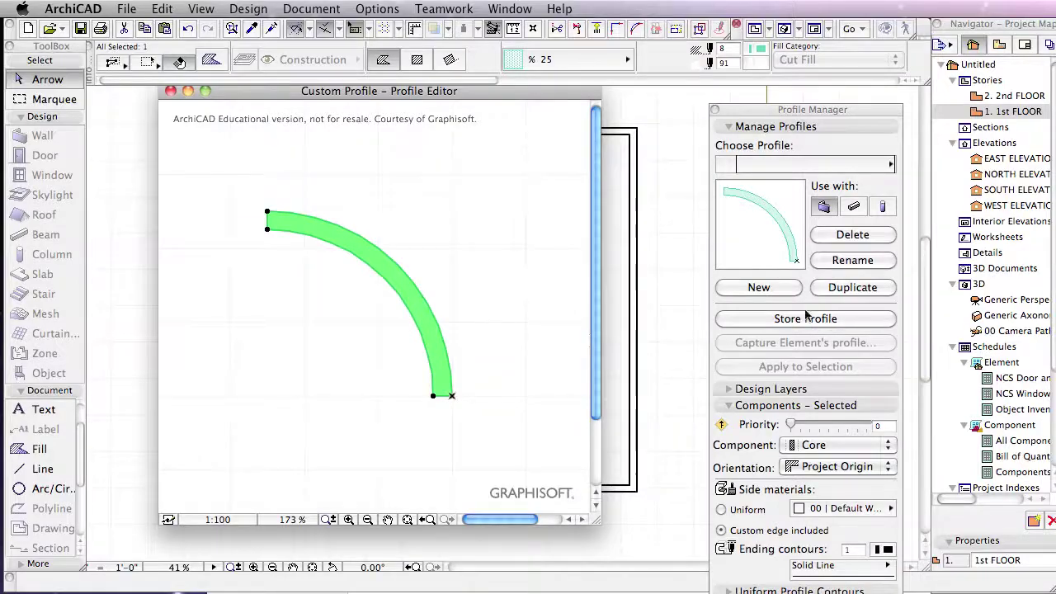
{"action": "left_click", "coordinate": [767, 287]}
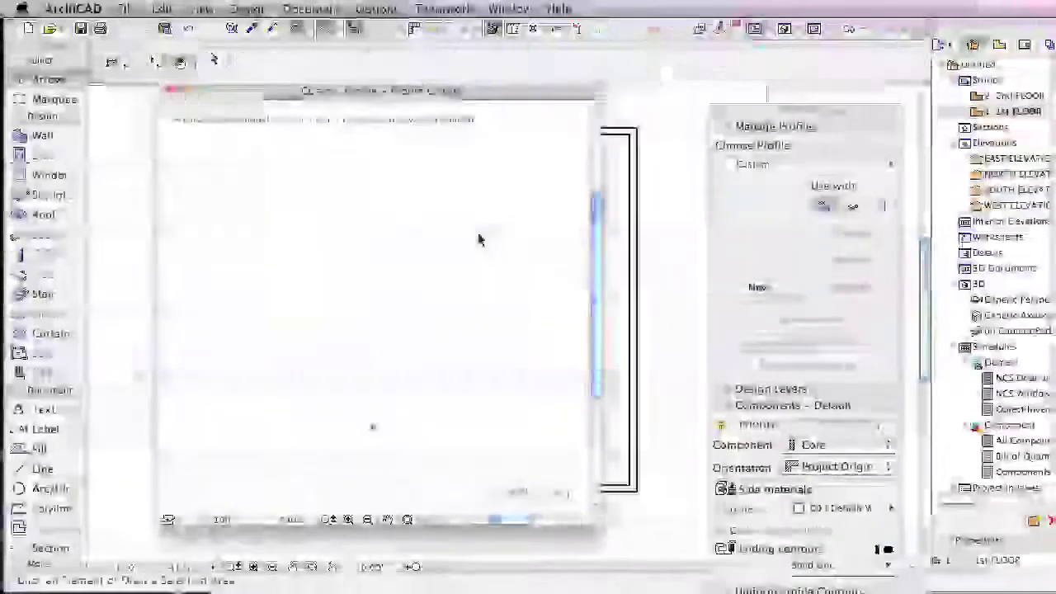
- Draw a rectangular fill 10' wide and 5' high from the profile origin, with extra nodes 1' inside both bottom corners
{"action": "left_click", "coordinate": [33, 449]}
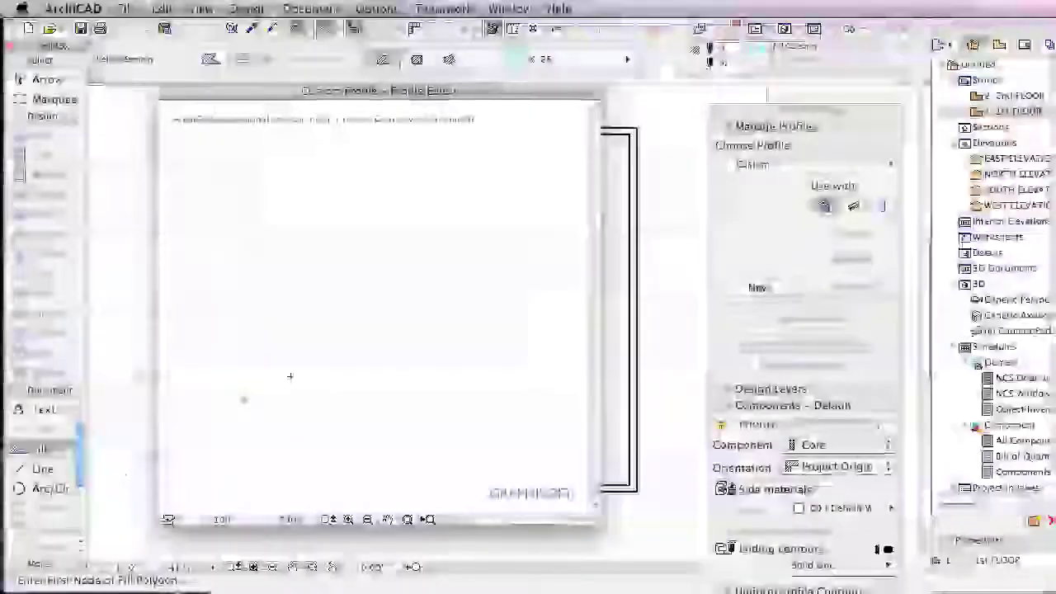
{"action": "left_click", "coordinate": [245, 399]}
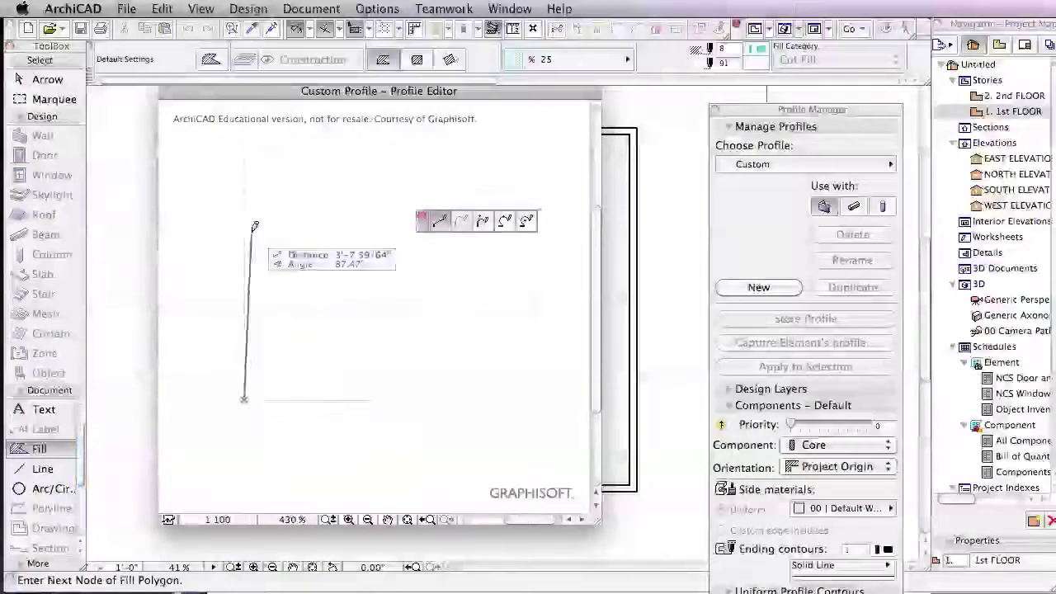
{"action": "left_click", "coordinate": [245, 169]}
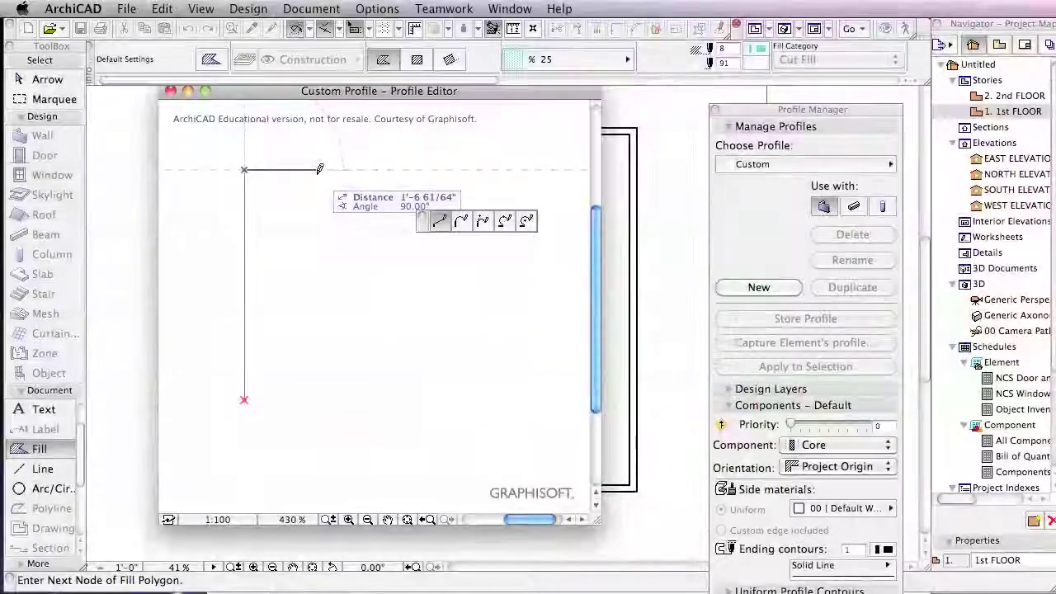
{"action": "type", "text": "20"}
{"action": "key", "text": "Return"}
{"action": "scroll", "coordinate": [561, 200], "scroll_direction": "down", "scroll_amount": 4}
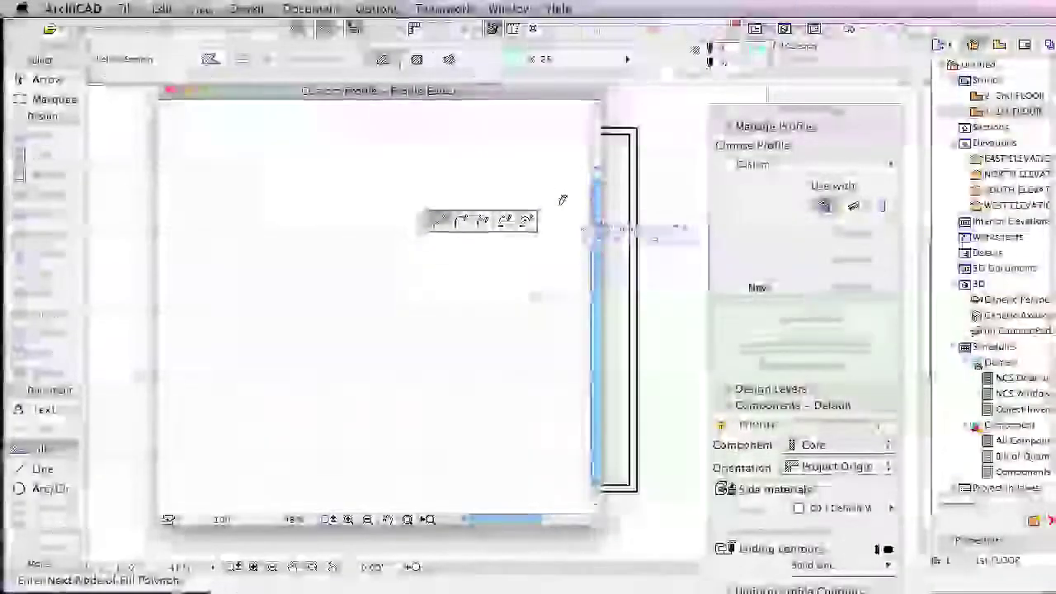
{"action": "middle_click_drag", "start_coordinate": [565, 200], "coordinate": [328, 180]}
{"action": "scroll", "coordinate": [329, 180], "scroll_direction": "up", "scroll_amount": 5}
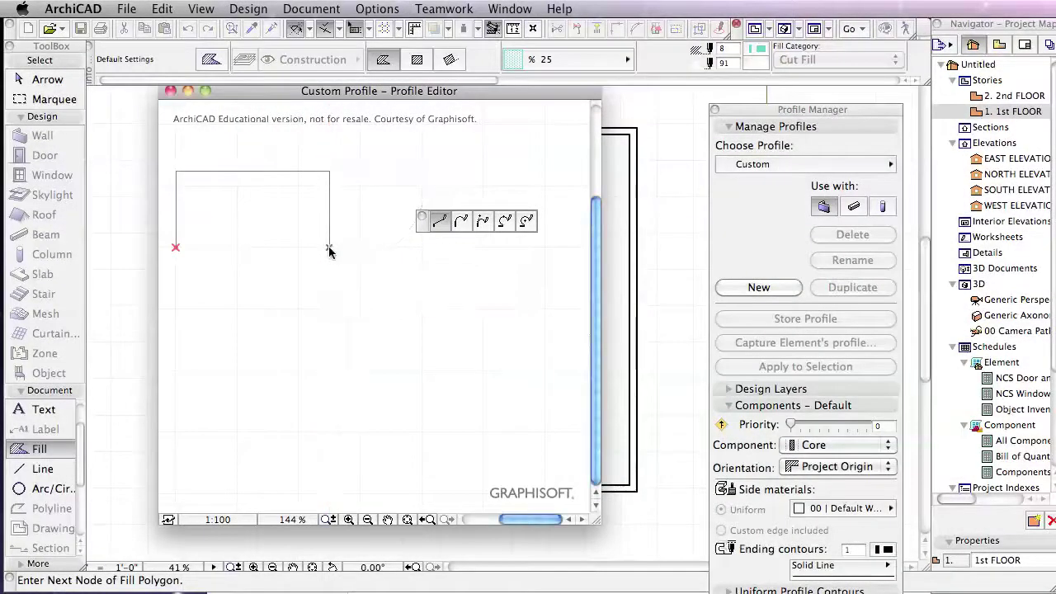
{"action": "left_click", "coordinate": [328, 247]}
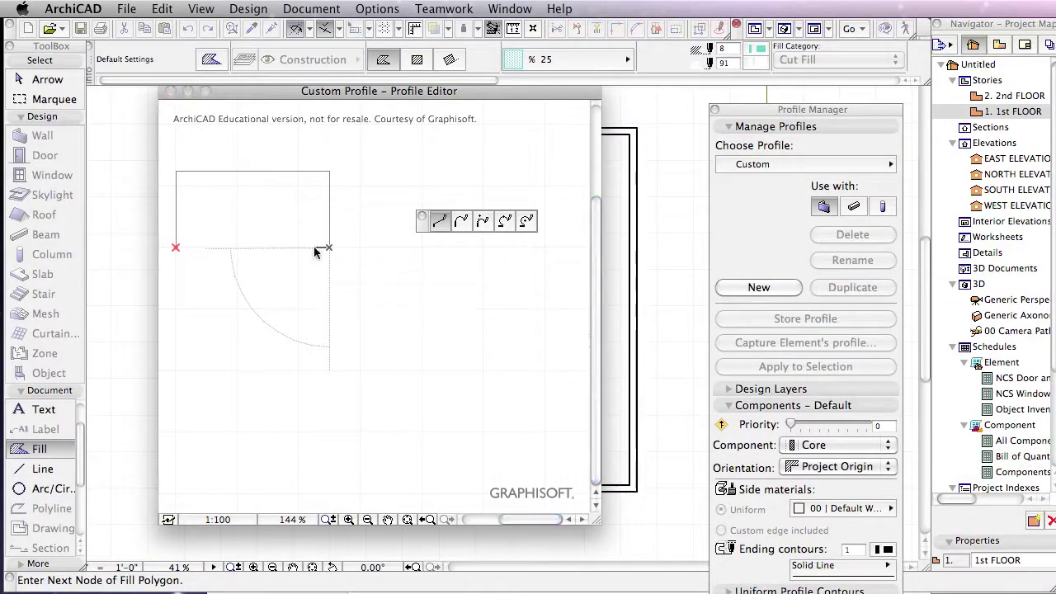
{"action": "left_click", "coordinate": [313, 247]}
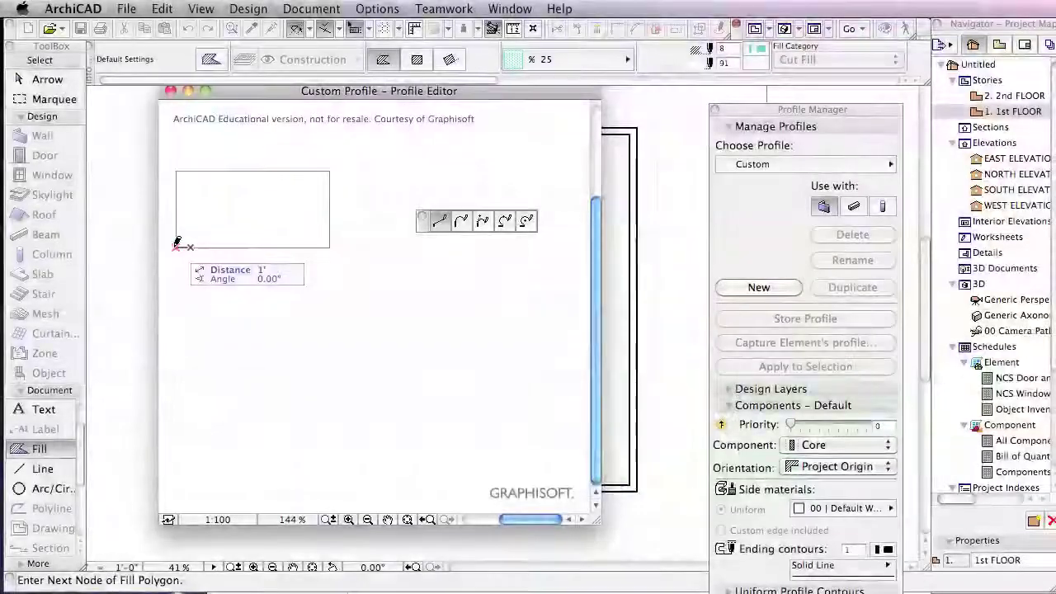
{"action": "left_click", "coordinate": [176, 248]}
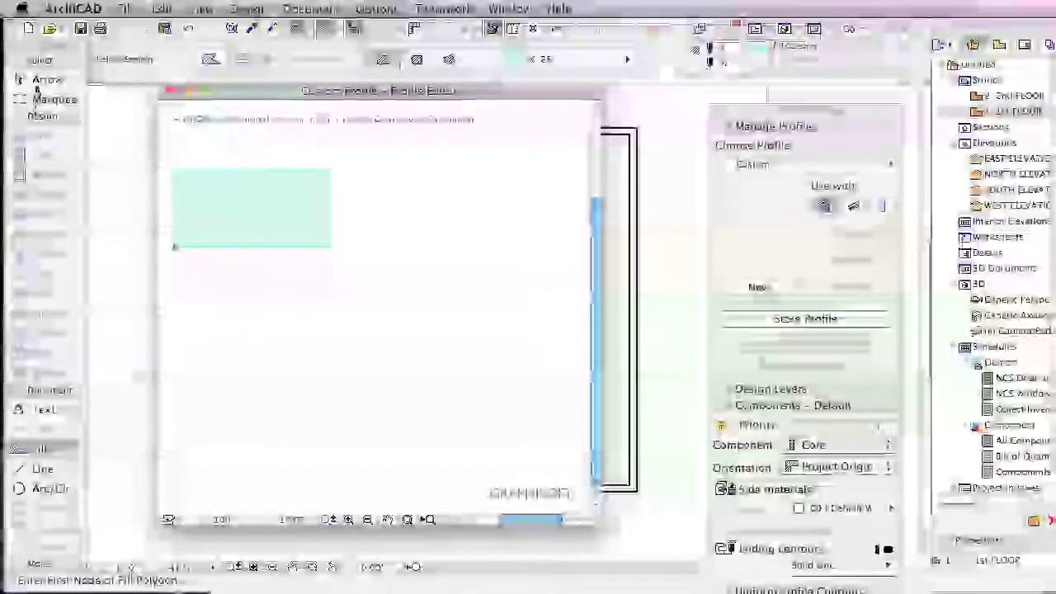
- Fillet both upper corners of the rectangular fill with a 5' radius to form a half circle
{"action": "left_click", "coordinate": [41, 80]}
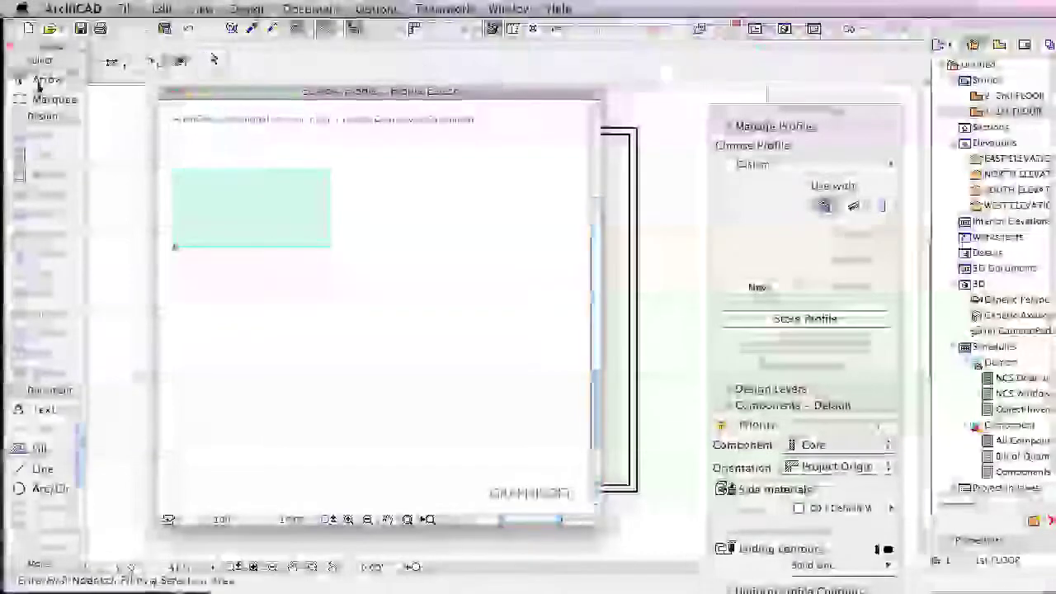
{"action": "left_click", "coordinate": [247, 224]}
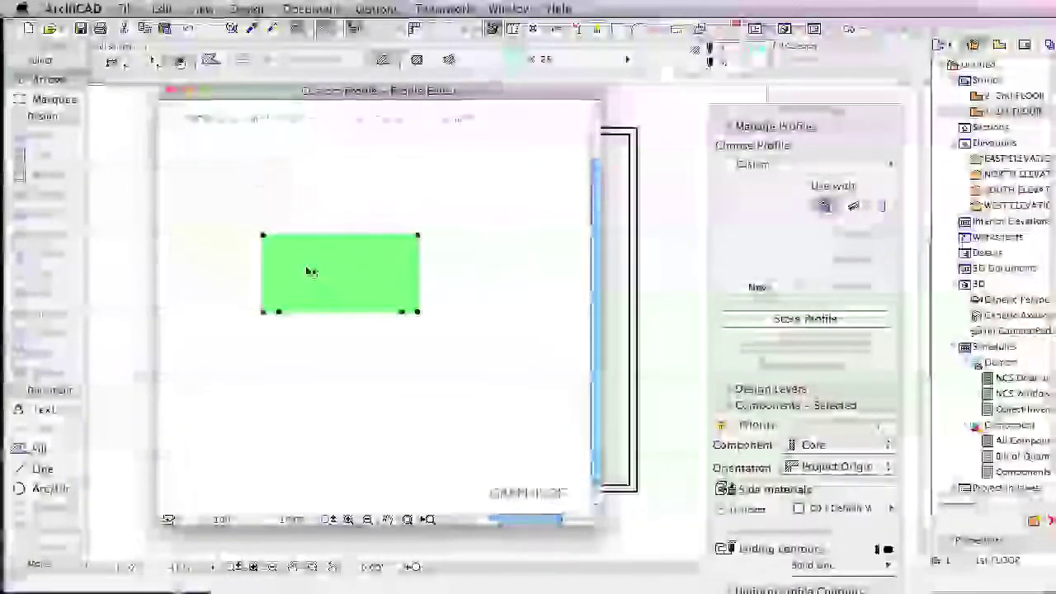
{"action": "scroll", "coordinate": [310, 271], "scroll_direction": "up", "scroll_amount": 3}
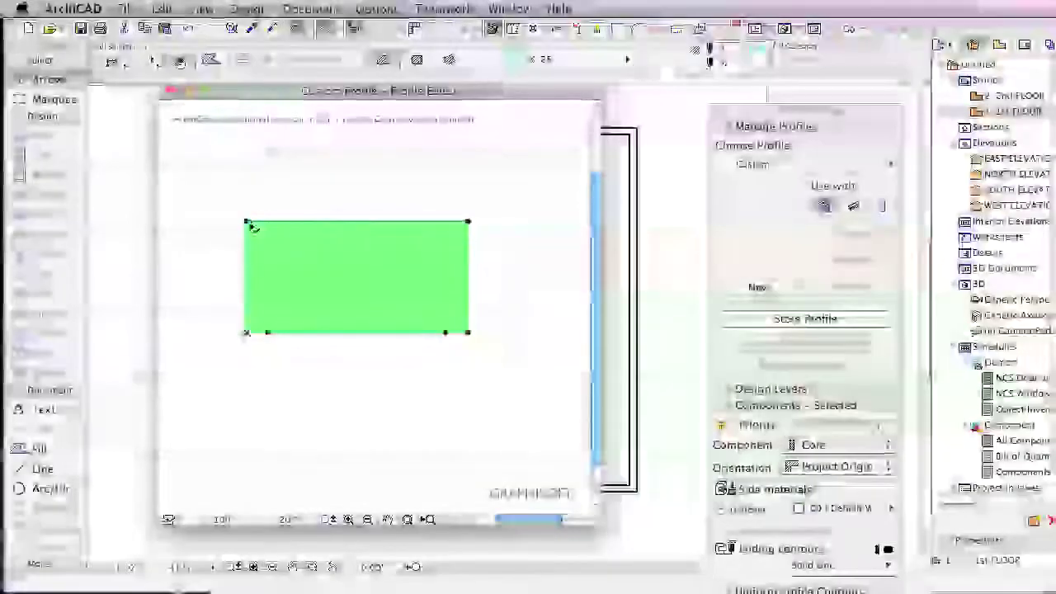
{"action": "left_click", "coordinate": [248, 221]}
{"action": "left_click", "coordinate": [284, 295]}
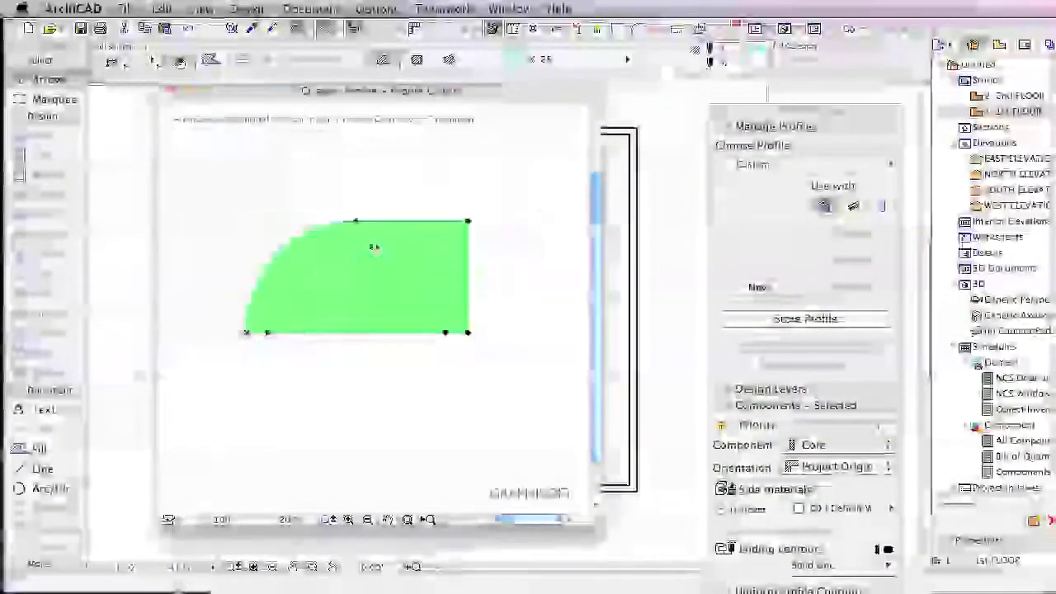
{"action": "left_click", "coordinate": [468, 221]}
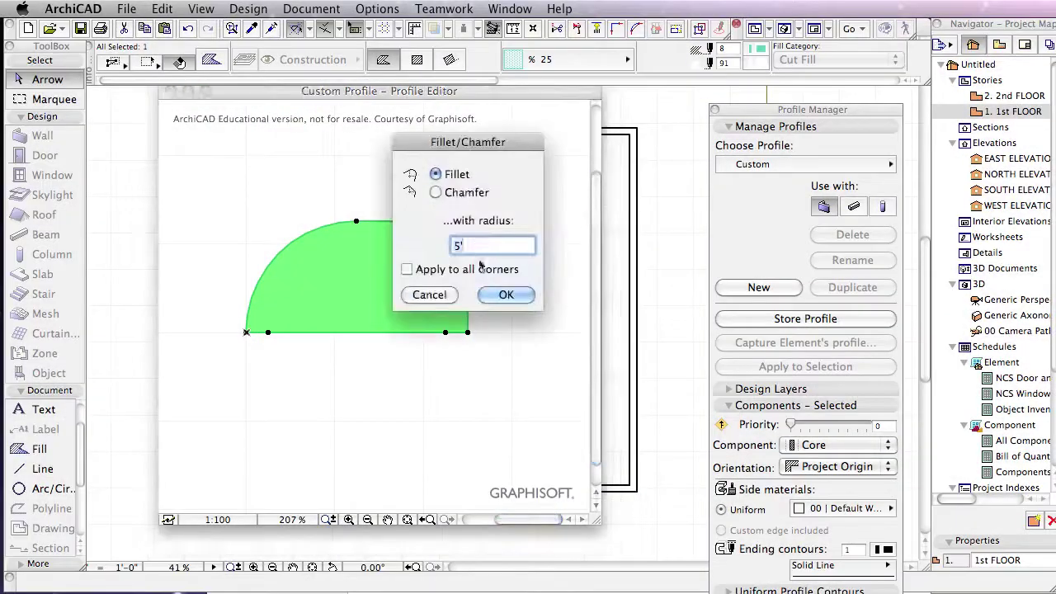
{"action": "left_click", "coordinate": [505, 294]}
- Curve the fill's bottom edge between the two extra nodes upward, parallel to the outer arc, forming a semicircular band
{"action": "left_click", "coordinate": [361, 333]}
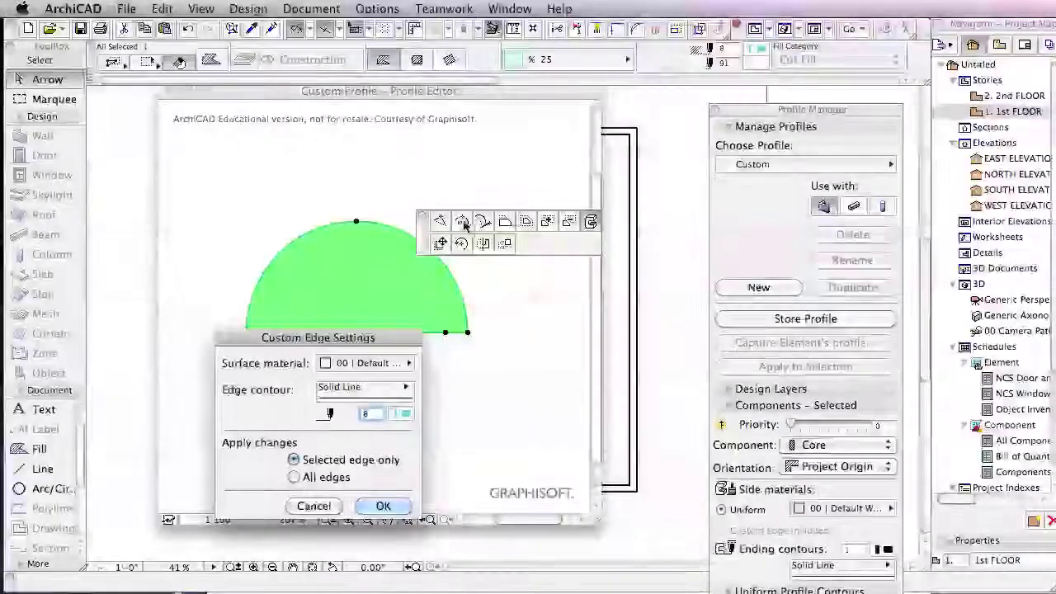
{"action": "left_click", "coordinate": [381, 506]}
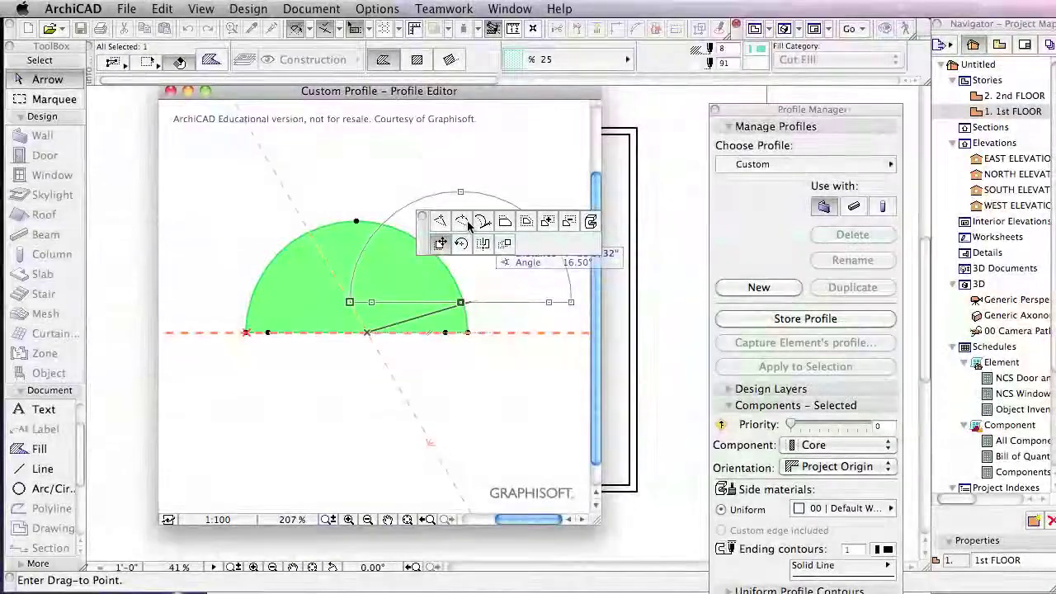
{"action": "left_click", "coordinate": [461, 222]}
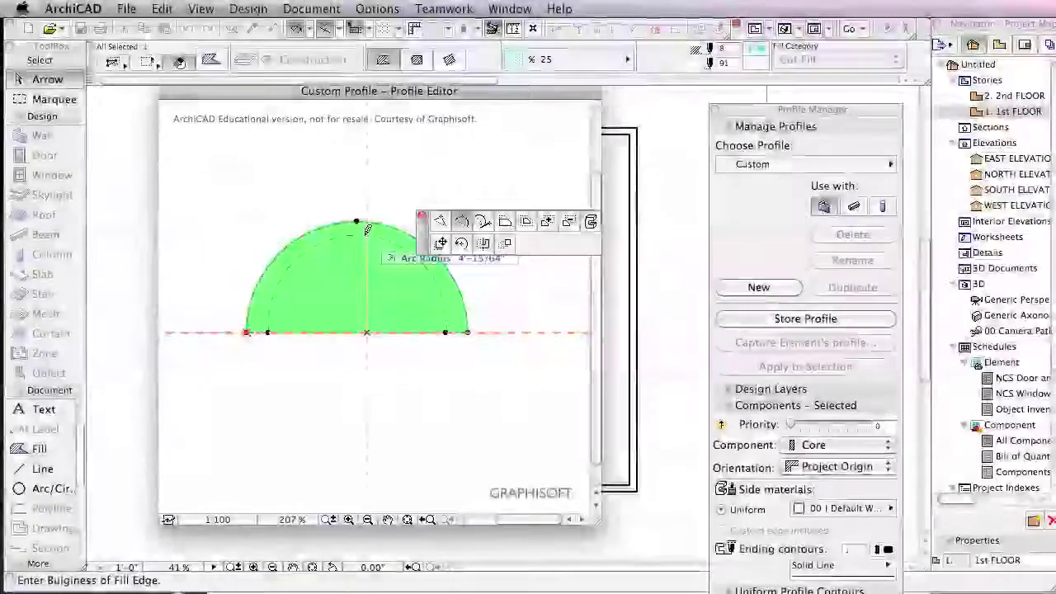
{"action": "left_click", "coordinate": [359, 245]}
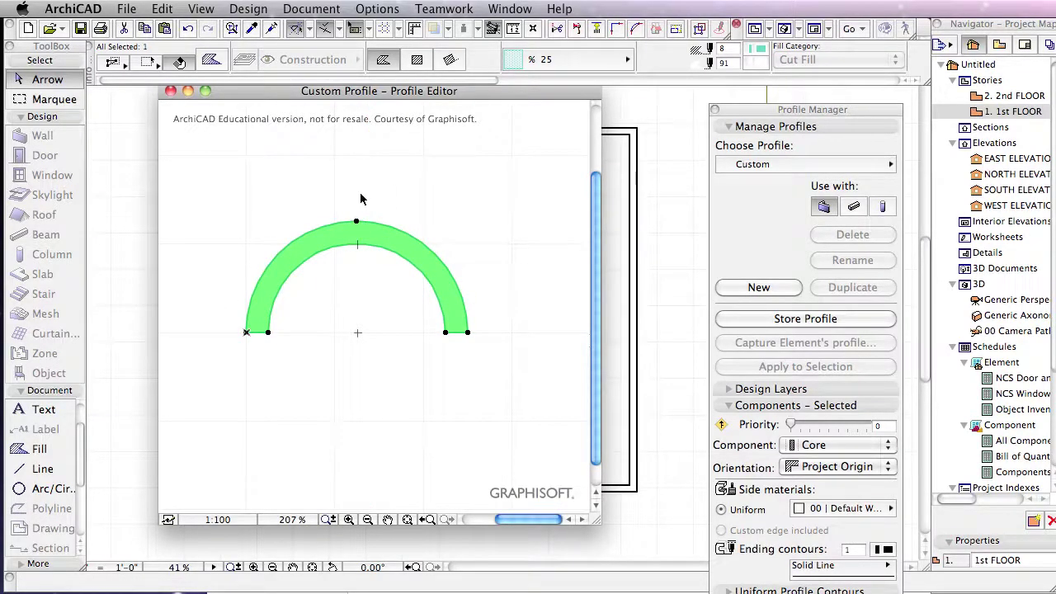
- Assign the 05 | Bronze surface material to the semicircular band's outer curved edge, applied to the selected edge only
{"action": "left_click", "coordinate": [447, 271]}
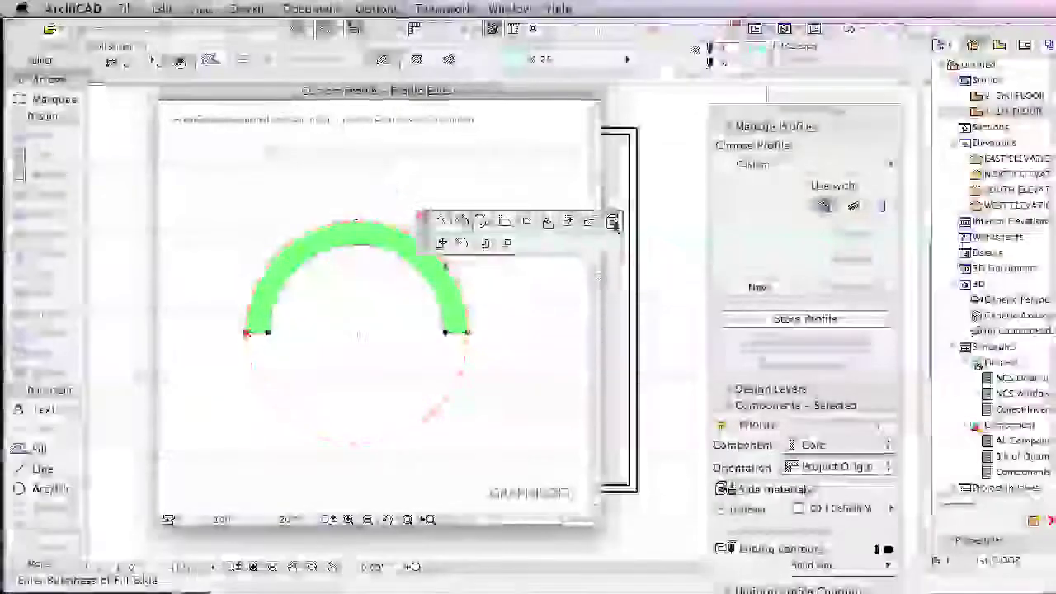
{"action": "left_click", "coordinate": [612, 222]}
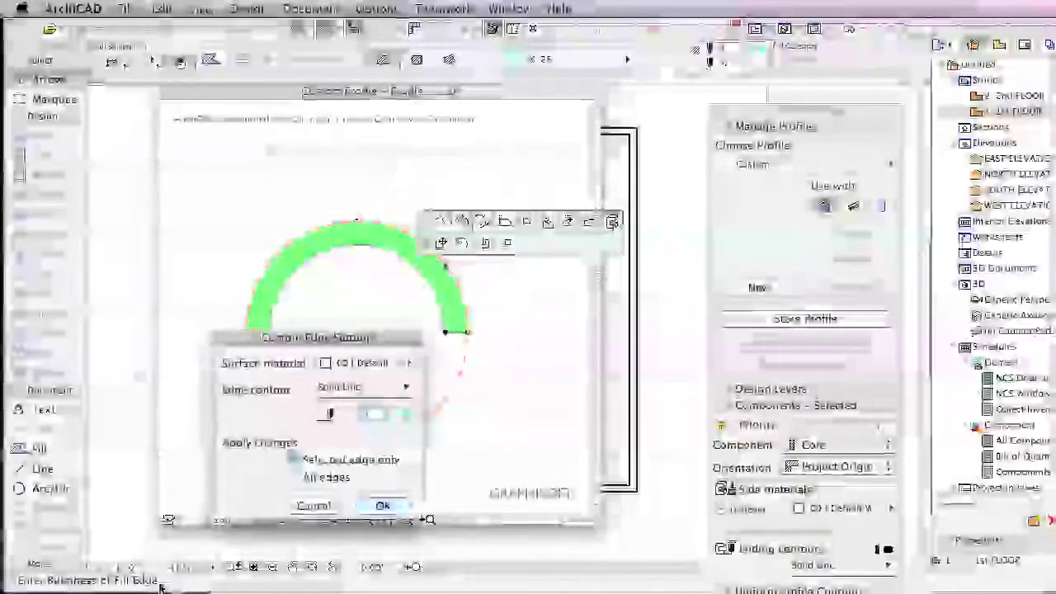
{"action": "left_click", "coordinate": [404, 364]}
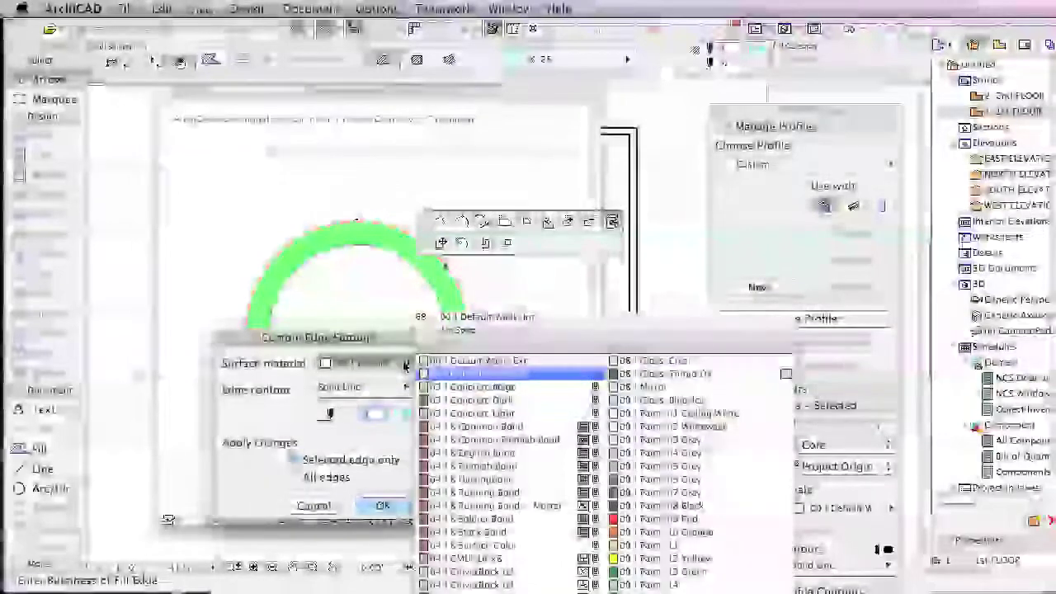
{"action": "left_click", "coordinate": [450, 505]}
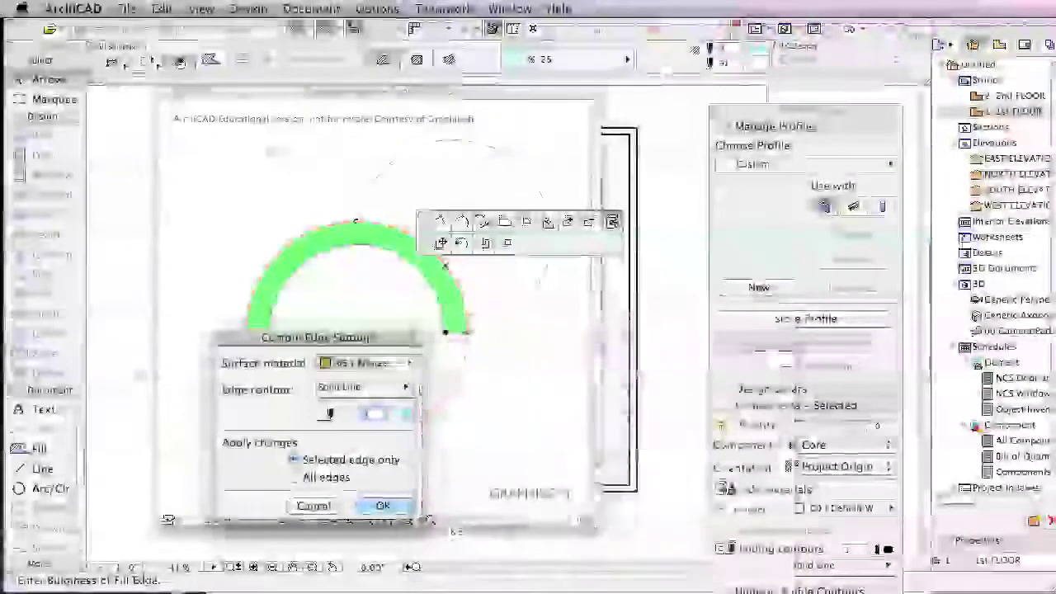
{"action": "left_click", "coordinate": [398, 504]}
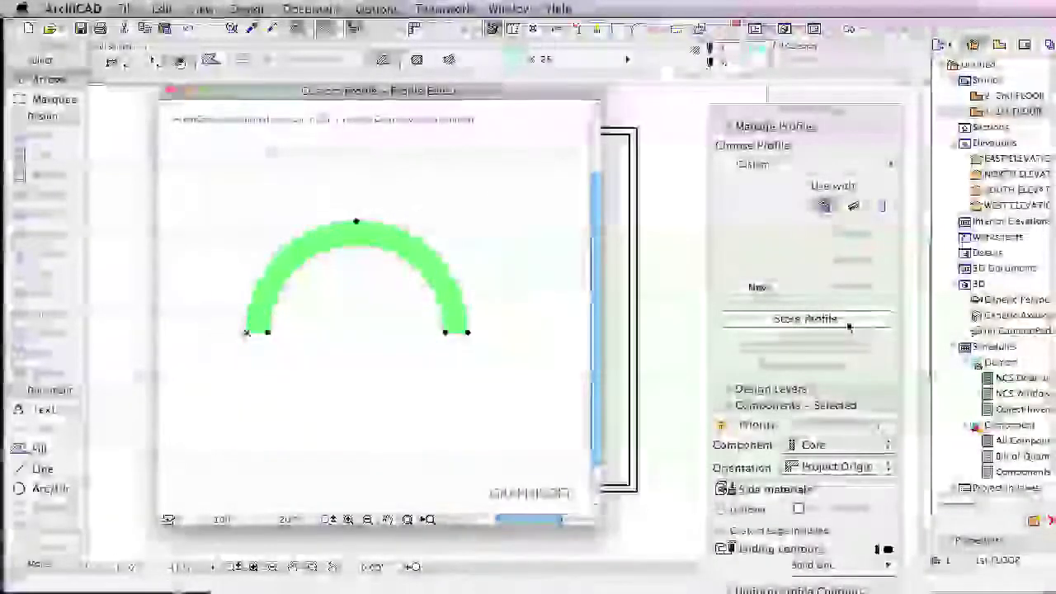
- Store the semicircular band as a profile named Barrel and close the Profile Manager
{"action": "left_click", "coordinate": [783, 320]}
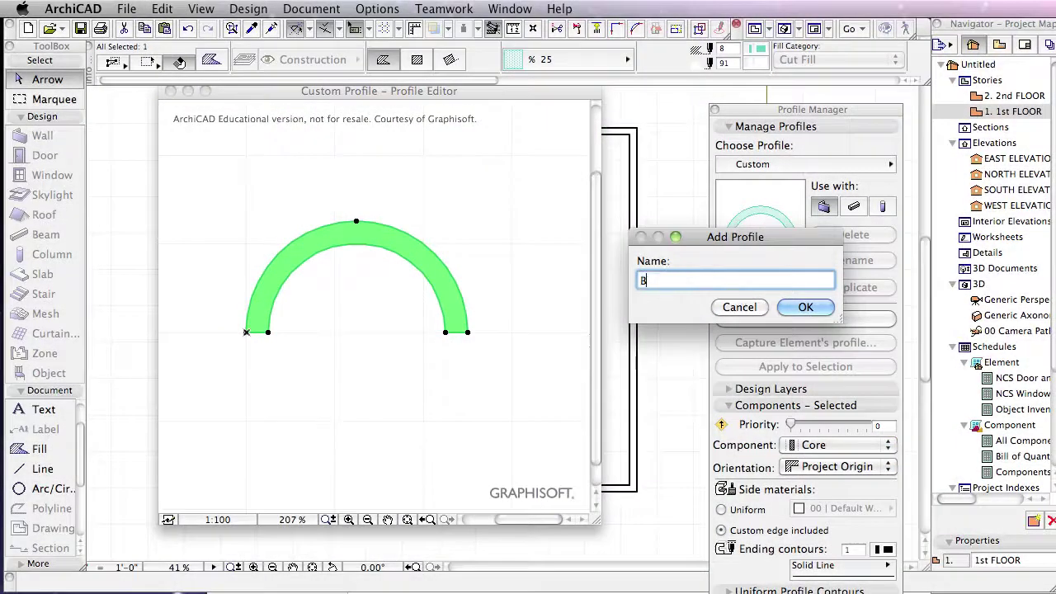
{"action": "type", "text": "Barrell"}
{"action": "left_click", "coordinate": [812, 312]}
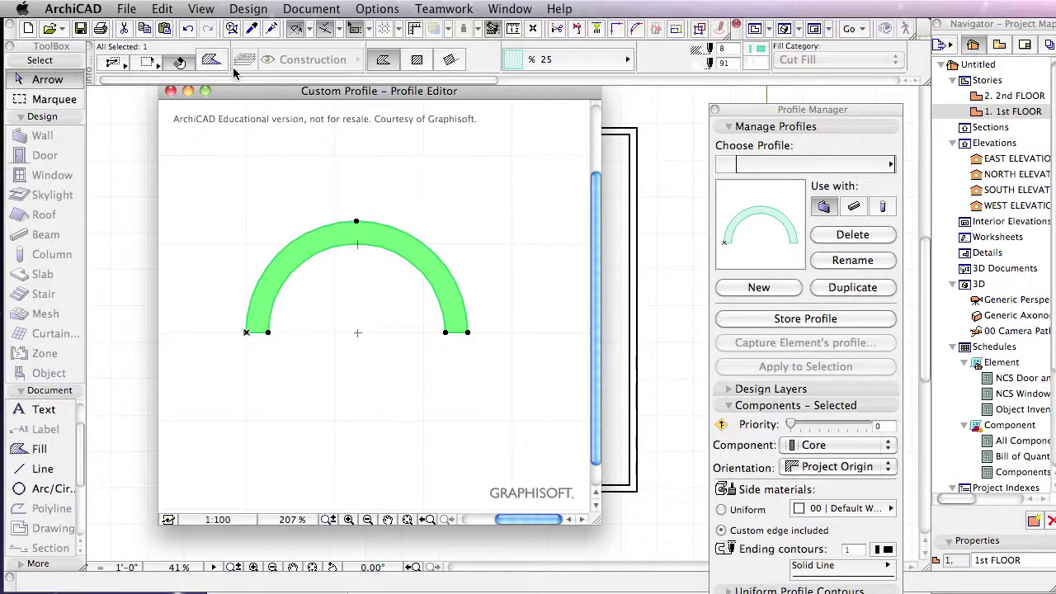
{"action": "left_click", "coordinate": [715, 111]}
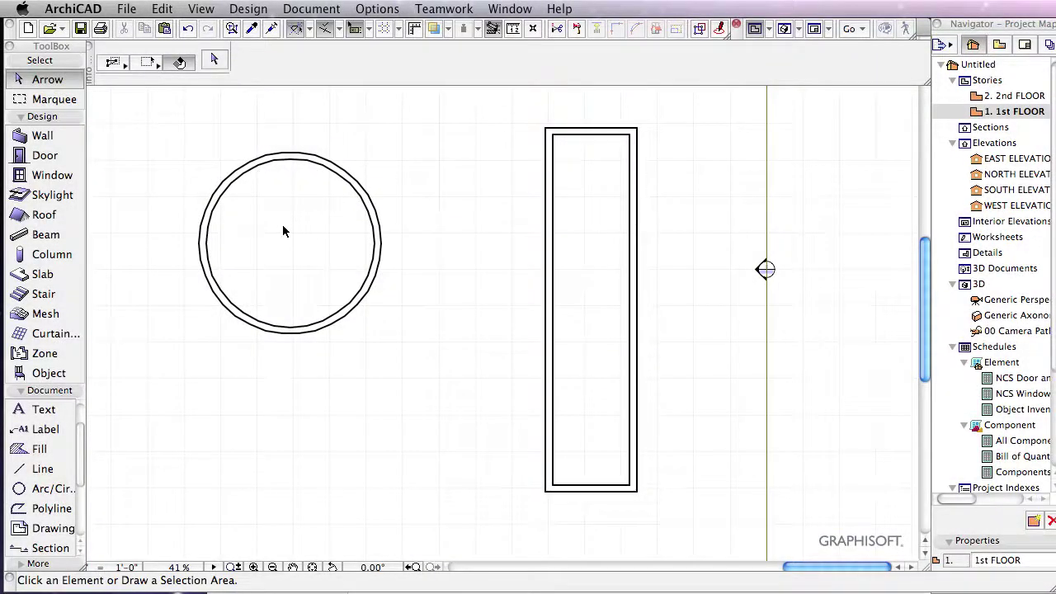
- Set the Wall tool's default complex structure to the Dome profile
{"action": "left_click", "coordinate": [25, 137]}
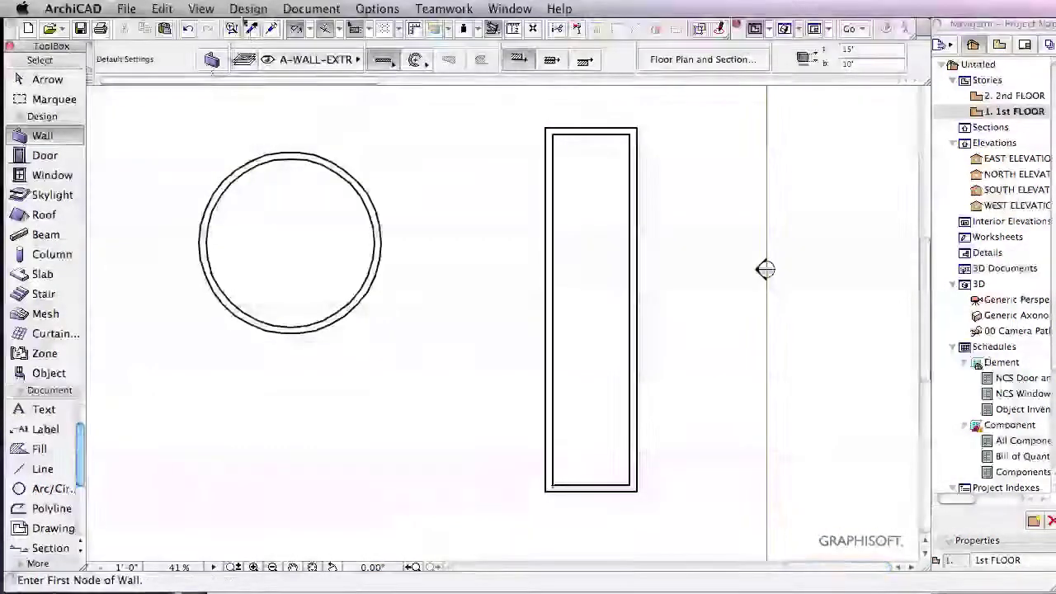
{"action": "left_click", "coordinate": [243, 10]}
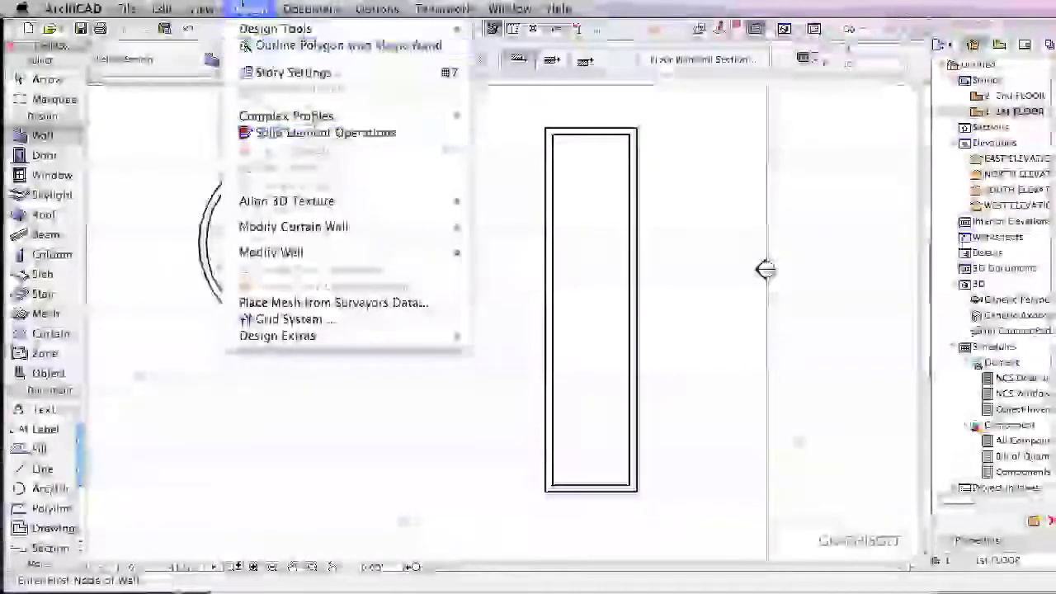
{"action": "mouse_move", "coordinate": [287, 8]}
{"action": "left_click", "coordinate": [246, 8]}
{"action": "left_click", "coordinate": [213, 58]}
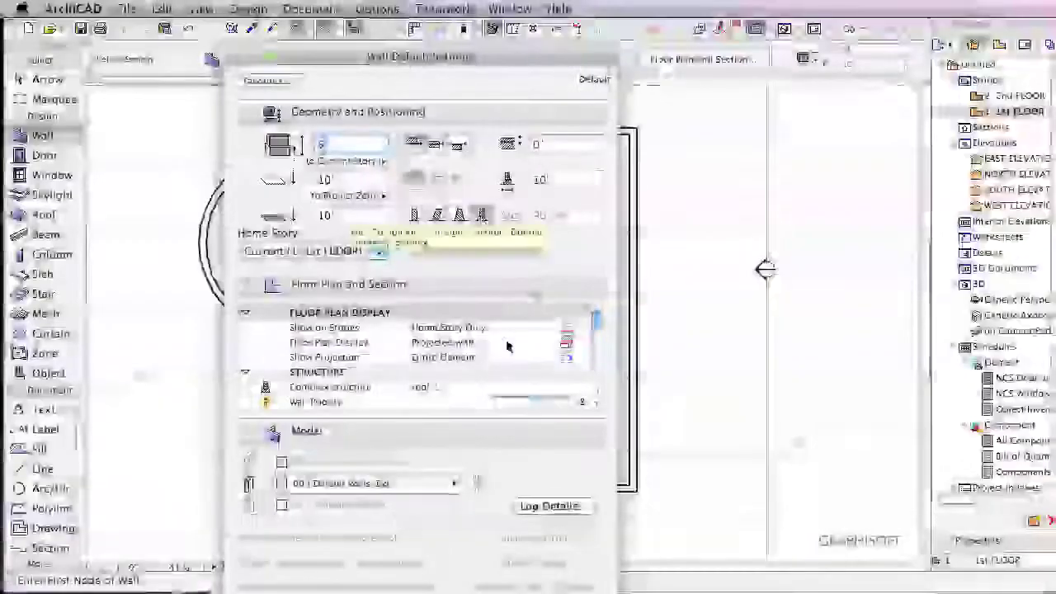
{"action": "left_click", "coordinate": [513, 388]}
{"action": "left_click", "coordinate": [582, 388]}
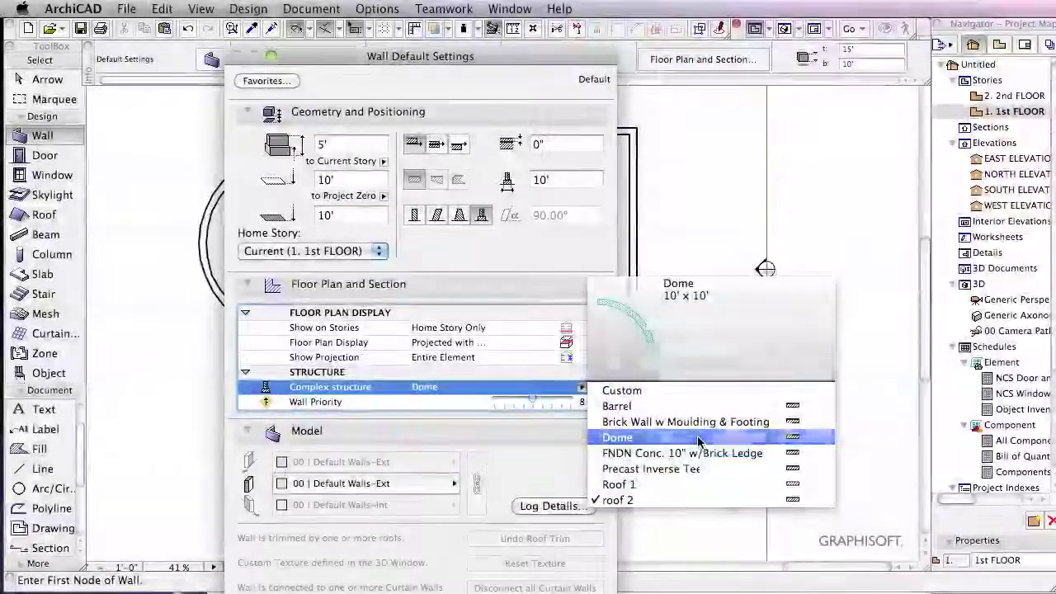
{"action": "left_click", "coordinate": [699, 438]}
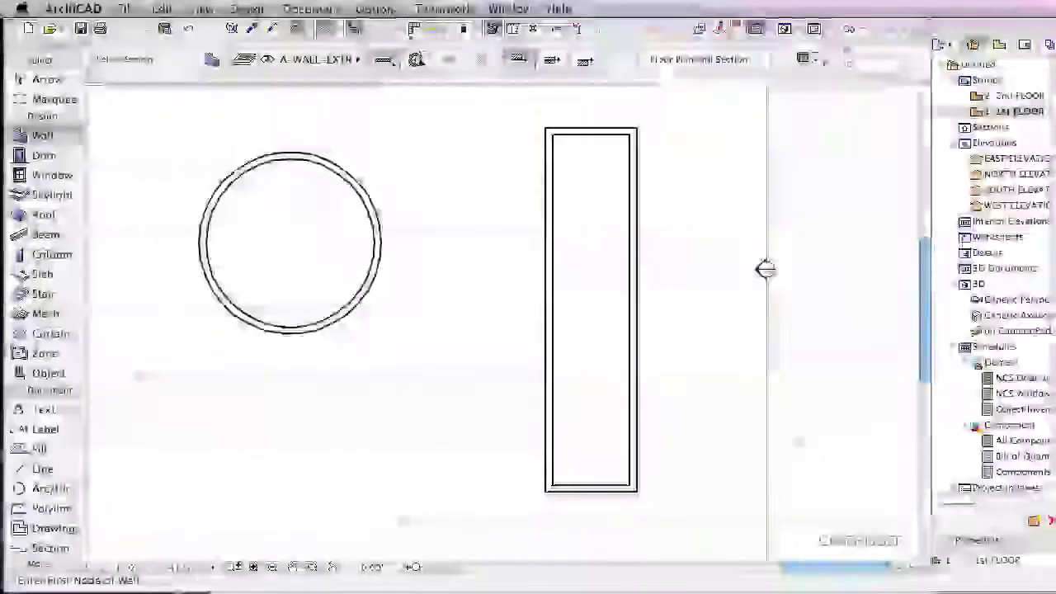
- Set the Wall tool to circular centerpoint geometry with a base elevation of 10' to project zero
{"action": "left_click", "coordinate": [415, 60]}
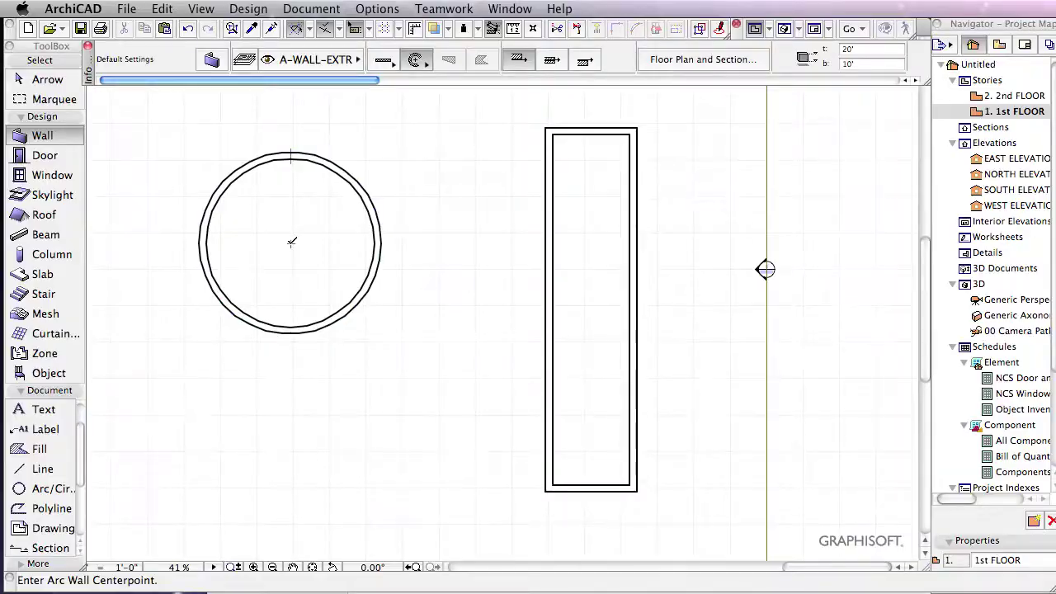
{"action": "left_click", "coordinate": [291, 241]}
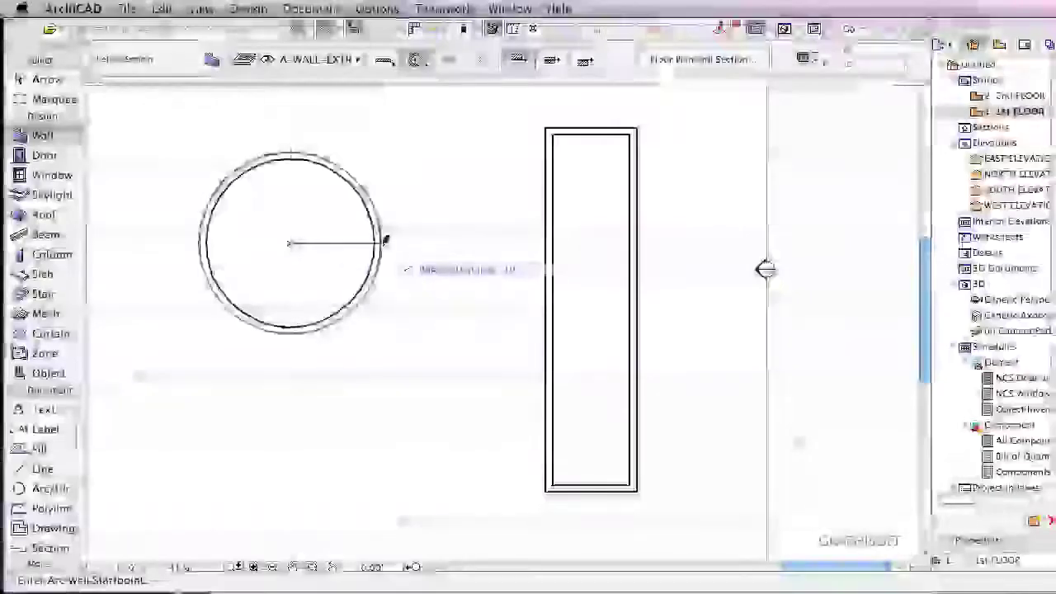
{"action": "left_click", "coordinate": [385, 241]}
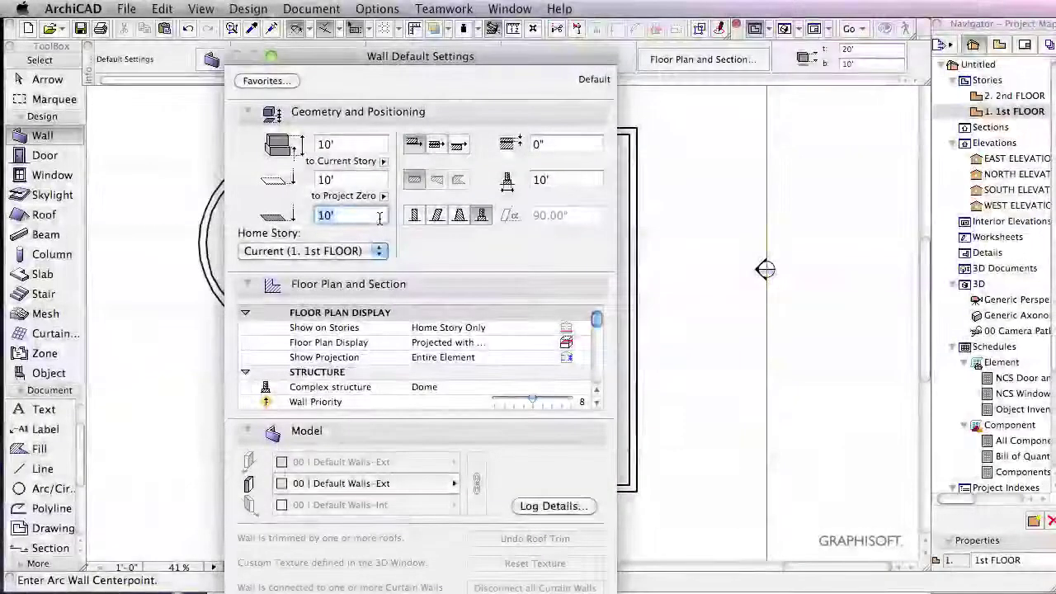
{"action": "type", "text": "10"}
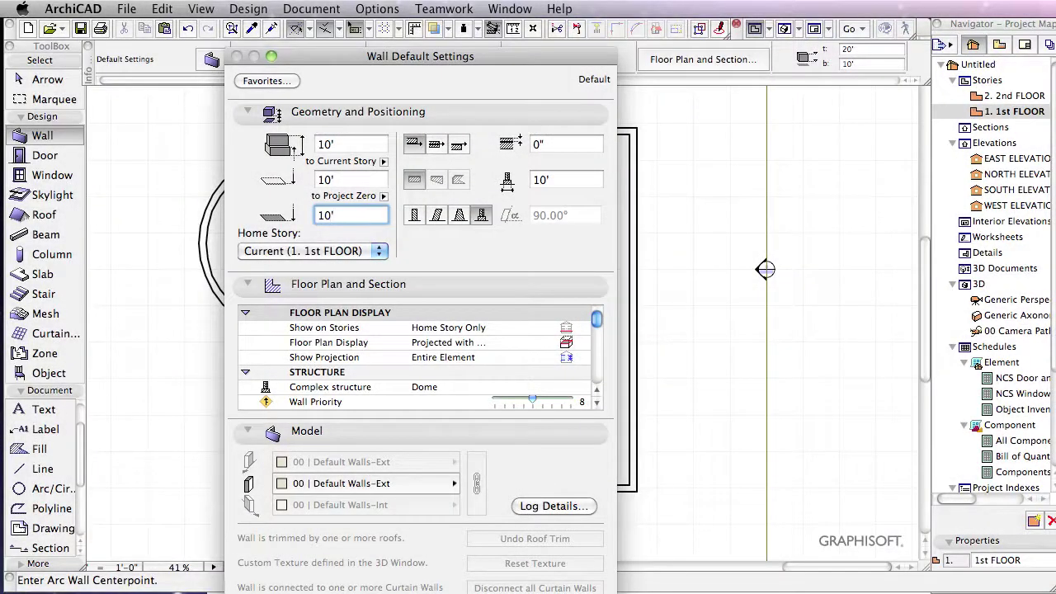
{"action": "key", "text": "Return"}
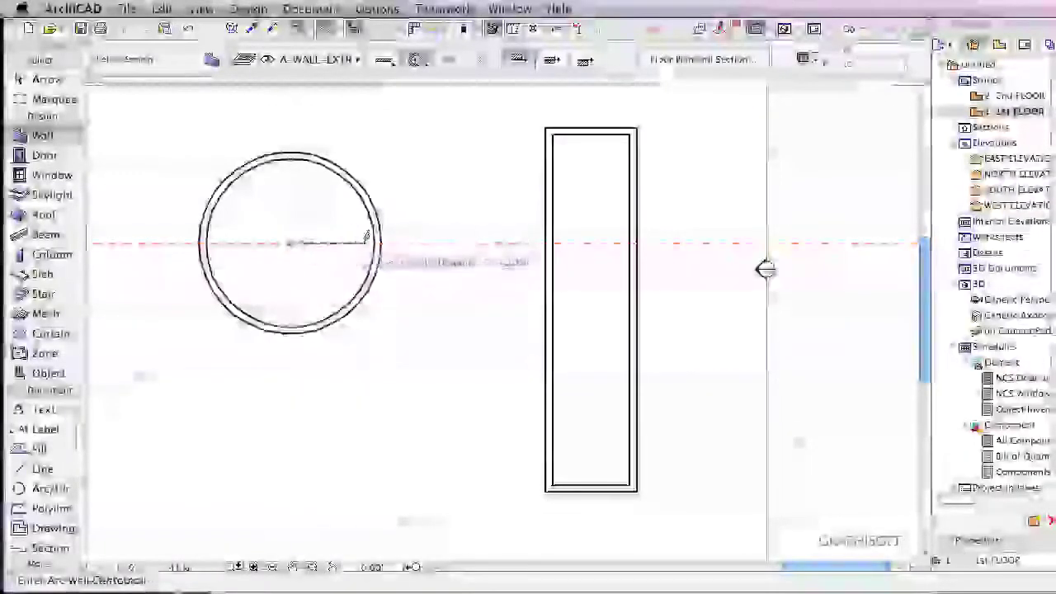
- Draw a full-circle Dome wall centered in the circular wall with its radius at the outer edge, and show it in 3D
{"action": "left_click", "coordinate": [375, 243]}
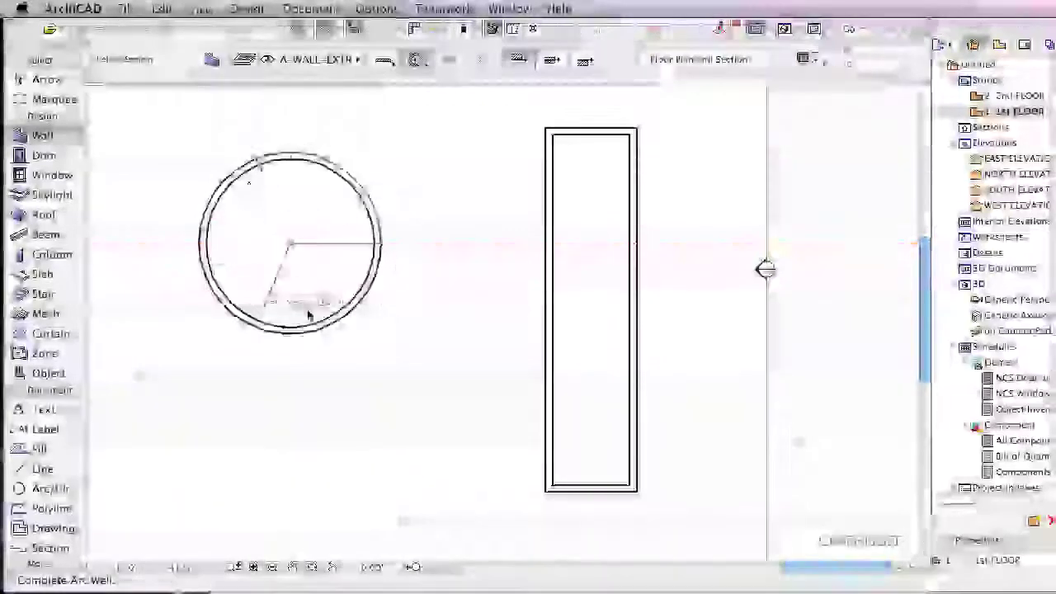
{"action": "left_click", "coordinate": [381, 240]}
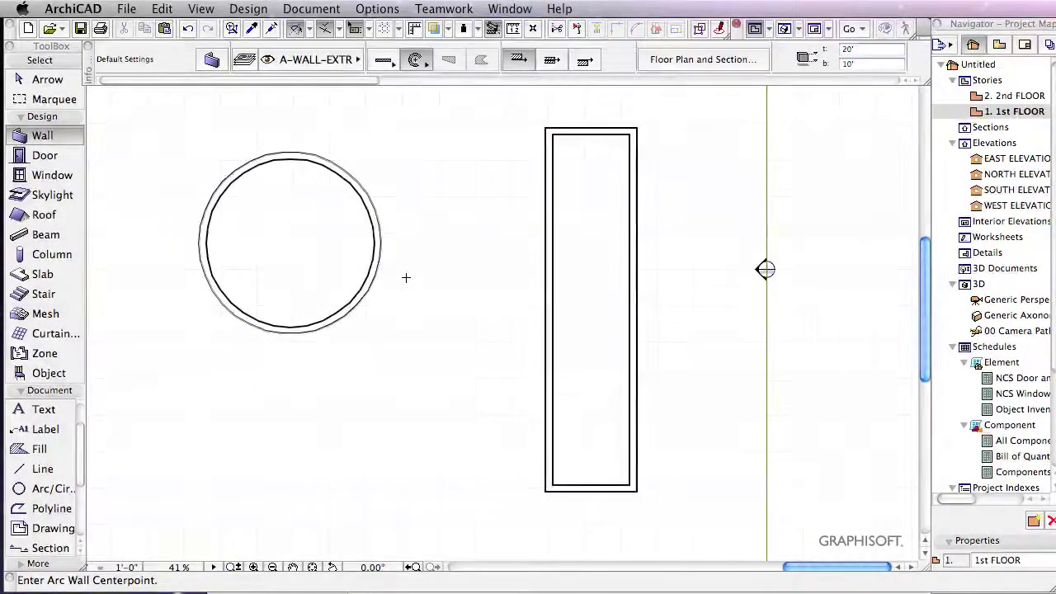
{"action": "key", "text": "F3"}
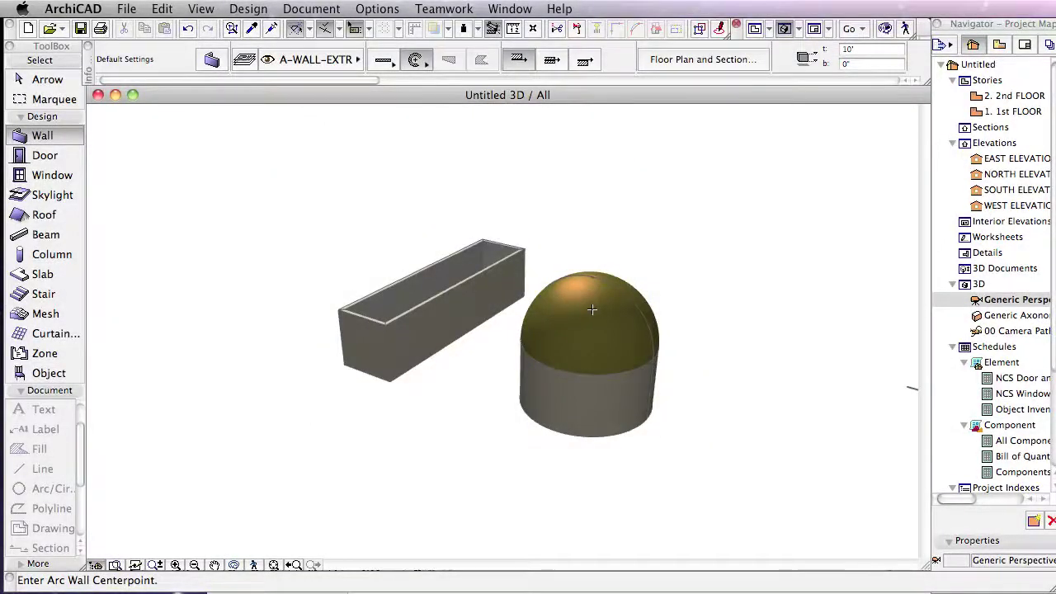
- Return to the floor plan and set the Wall tool's default complex structure to the Barrel profile
{"action": "key", "text": "F2"}
{"action": "scroll", "coordinate": [589, 321], "scroll_direction": "up", "scroll_amount": 3}
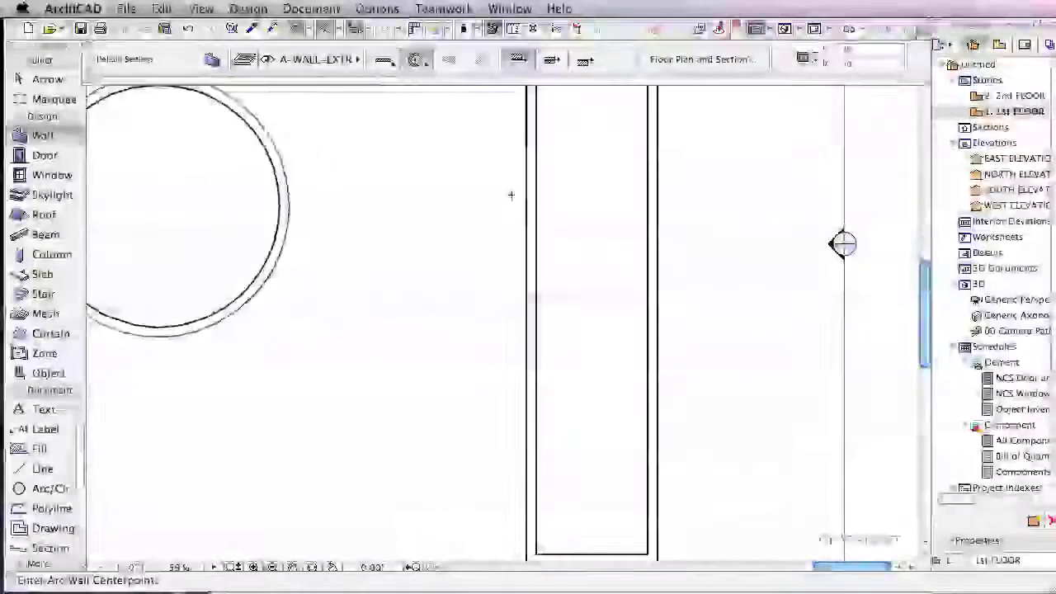
{"action": "scroll", "coordinate": [511, 194], "scroll_direction": "down", "scroll_amount": 3}
{"action": "left_click", "coordinate": [213, 61]}
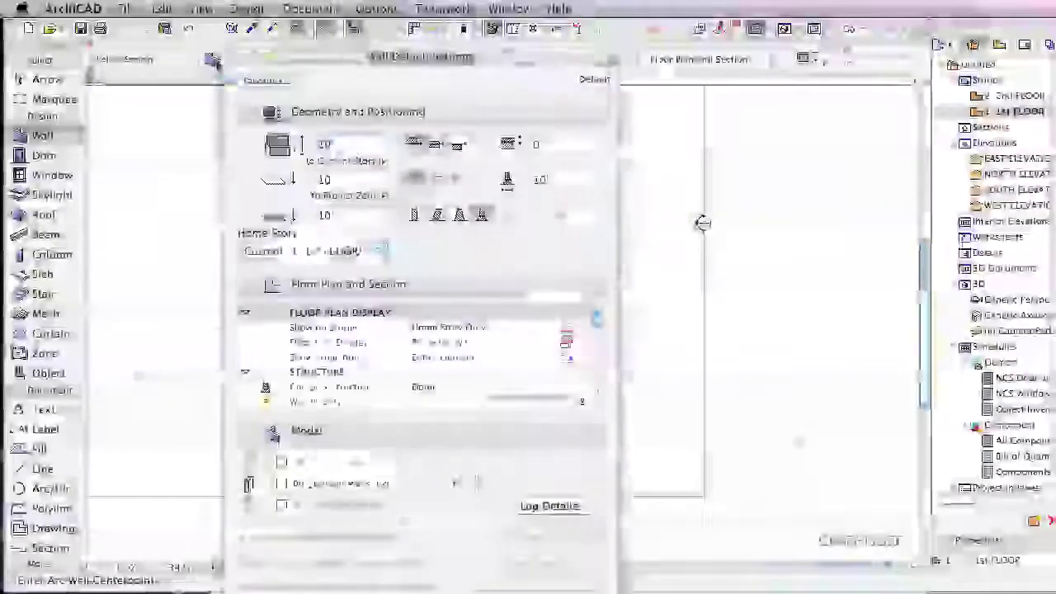
{"action": "left_click", "coordinate": [511, 388]}
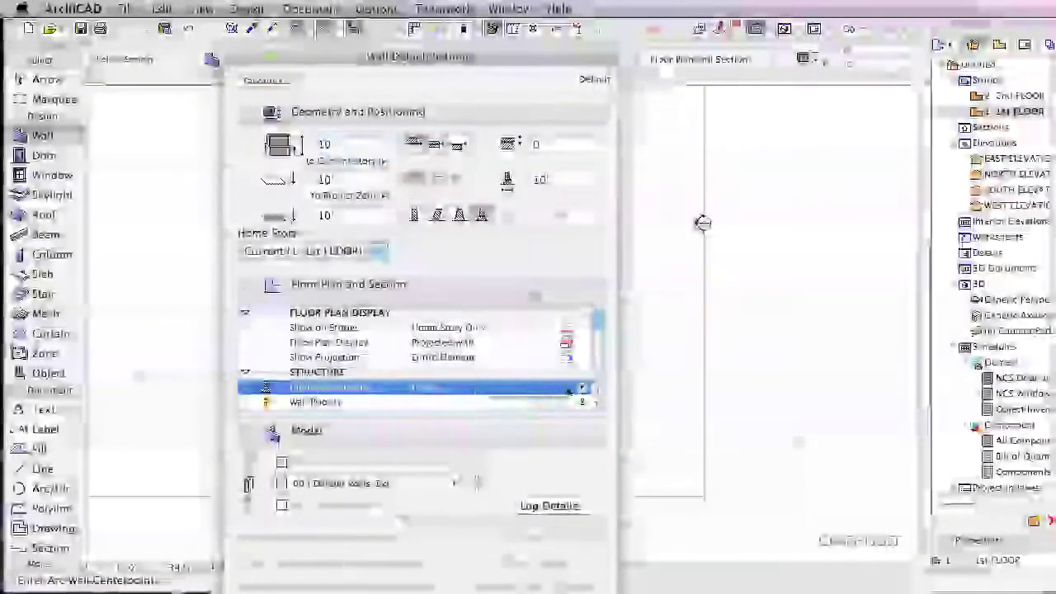
{"action": "left_click", "coordinate": [581, 389]}
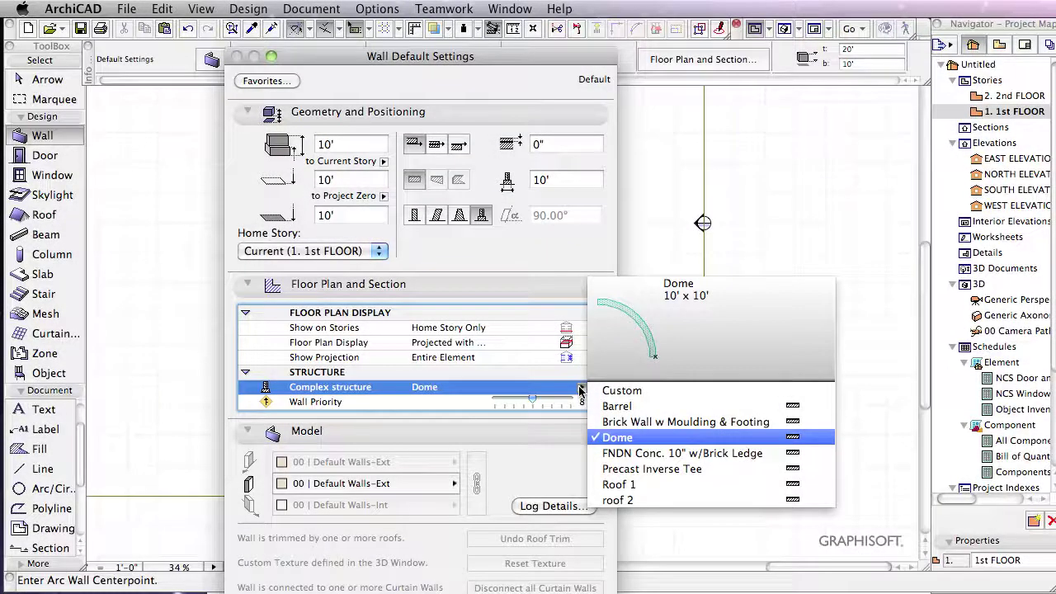
{"action": "left_click", "coordinate": [686, 407]}
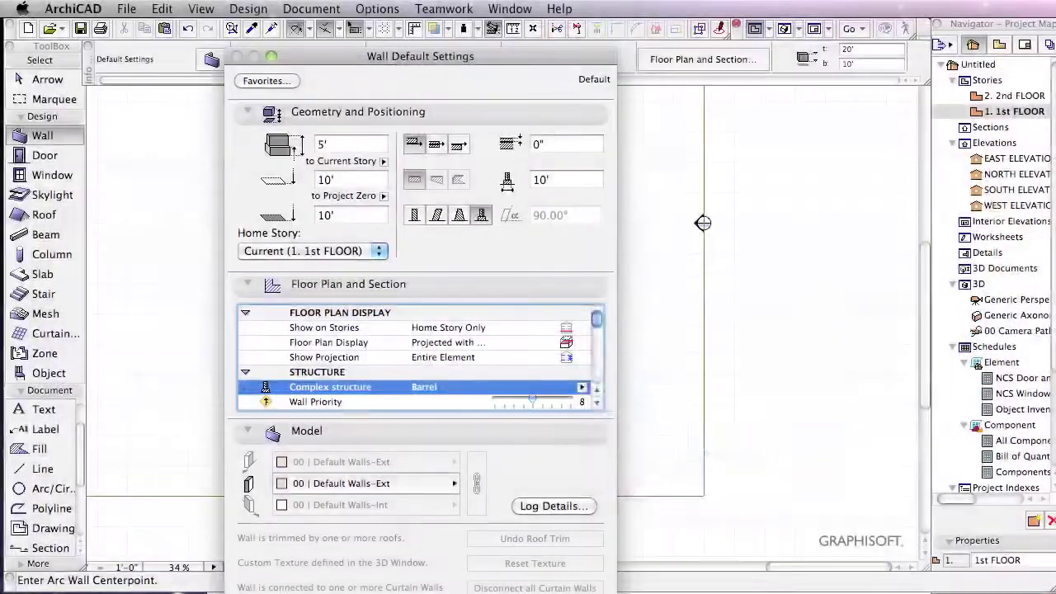
{"action": "key", "text": "Return"}
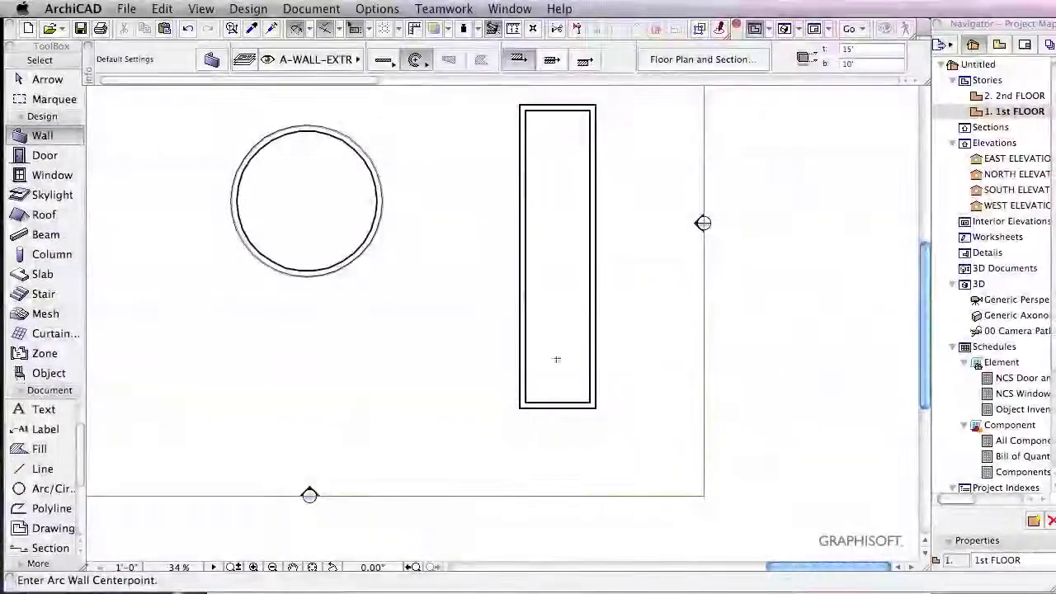
- Place a straight Barrel wall along the full length of the rectangle's outer long edge facing the circle, and show it in 3D
{"action": "left_click", "coordinate": [521, 105]}
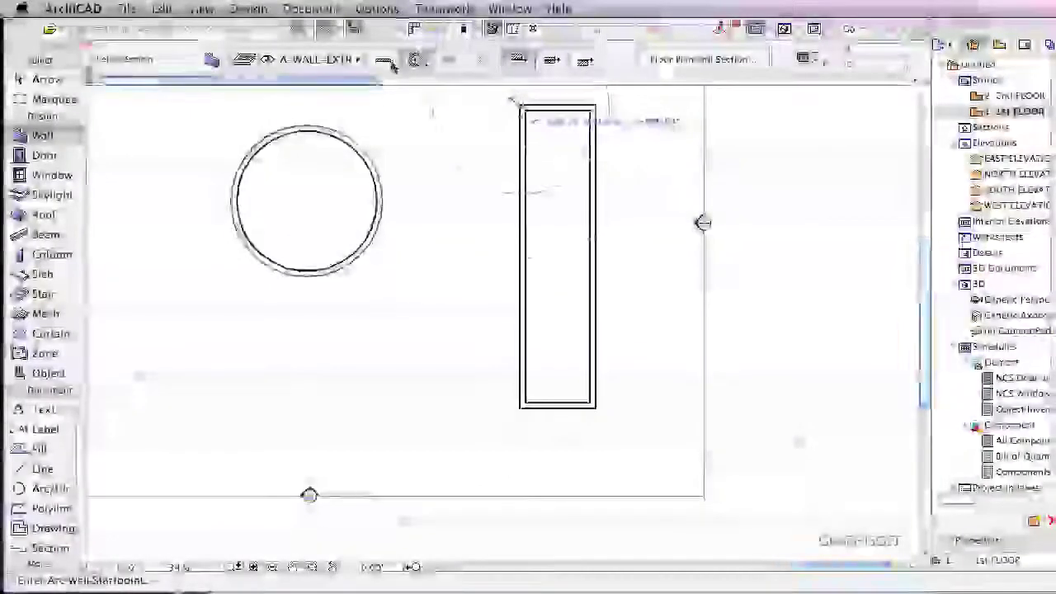
{"action": "left_click", "coordinate": [388, 60]}
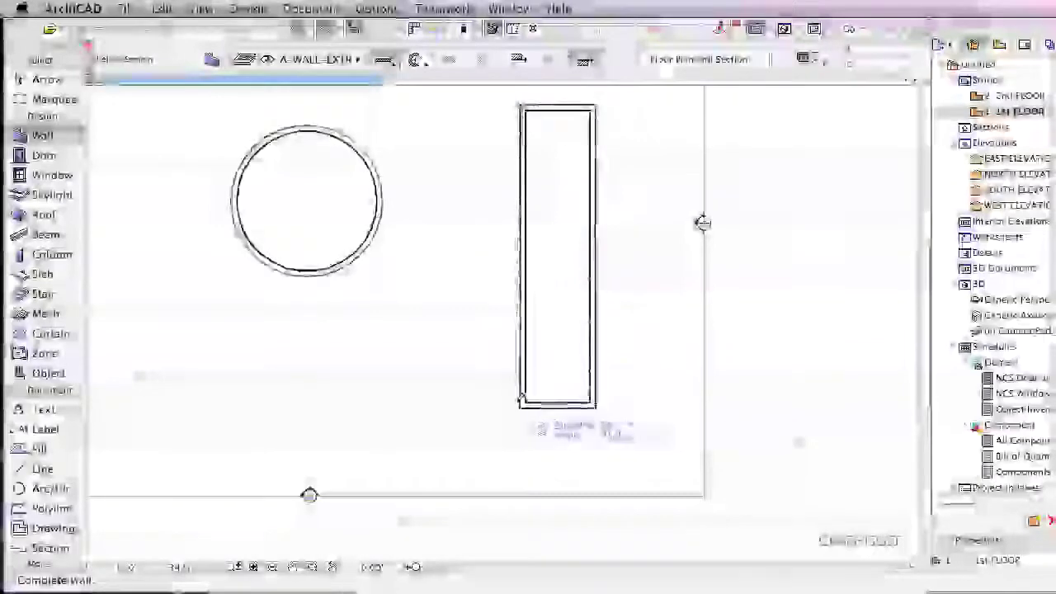
{"action": "left_click", "coordinate": [520, 406]}
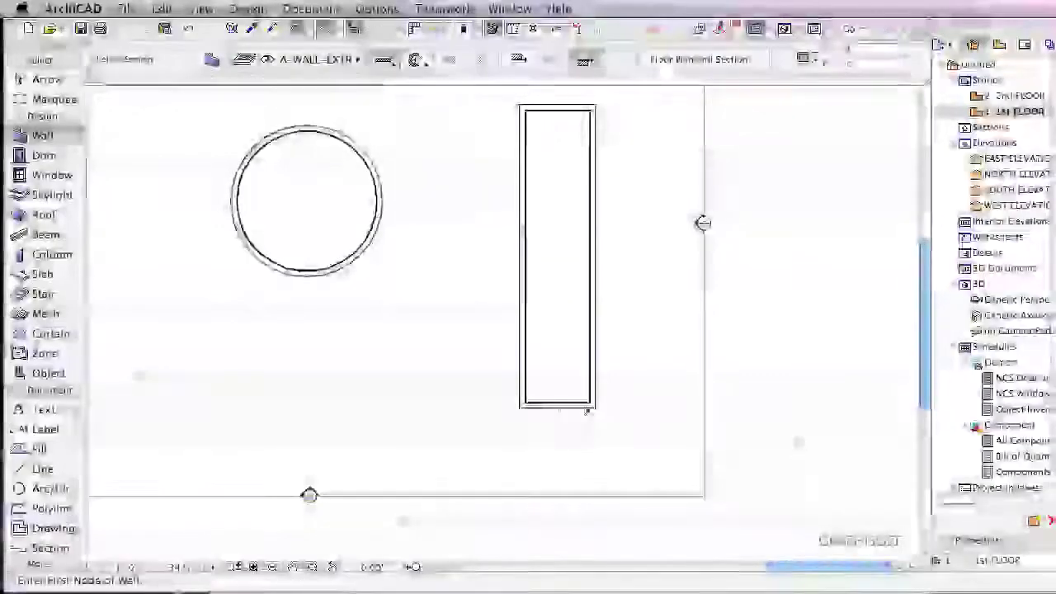
{"action": "key", "text": "F3"}
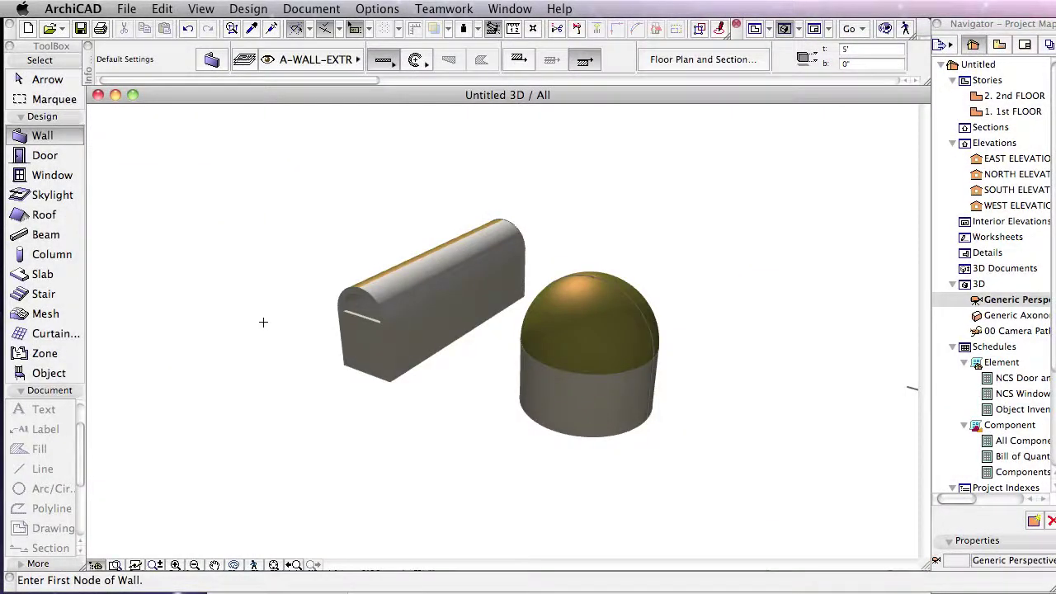
- Examine the barrel vault's outer surface and open end from the front in the 3D view
{"action": "middle_click_drag", "start_coordinate": [340, 349], "coordinate": [456, 313], "text": "shift"}
{"action": "scroll", "coordinate": [456, 313], "scroll_direction": "up", "scroll_amount": 3}
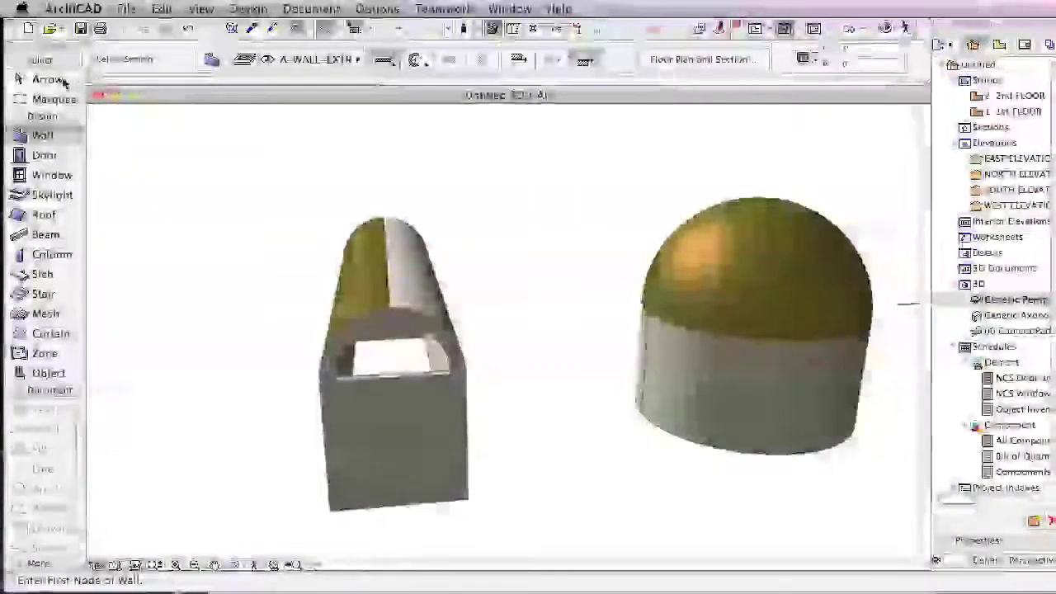
{"action": "left_click", "coordinate": [54, 79]}
{"action": "left_click", "coordinate": [419, 283]}
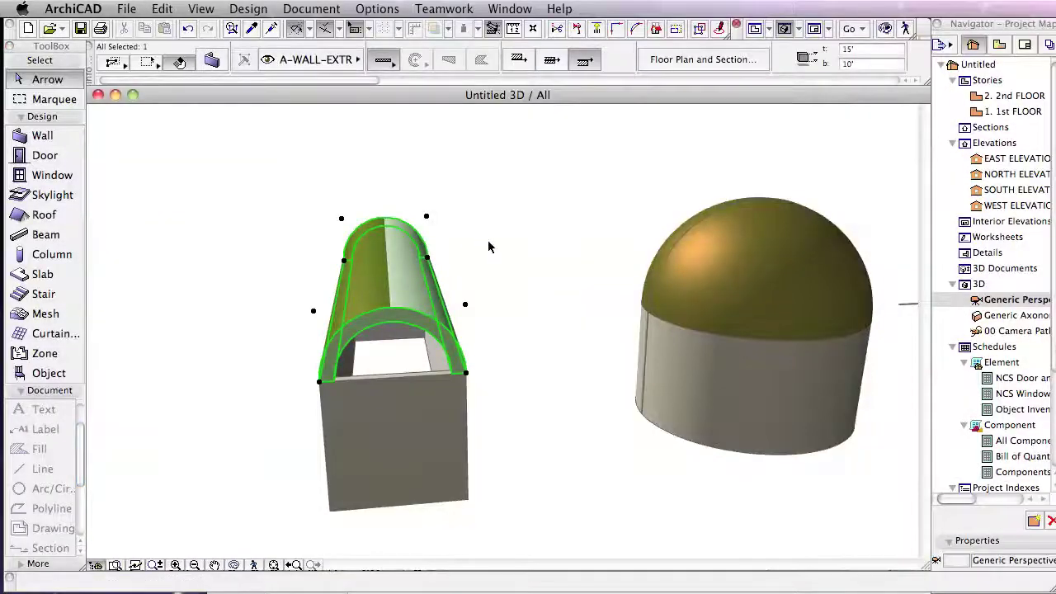
{"action": "left_click", "coordinate": [463, 290]}
{"action": "mouse_move", "coordinate": [467, 300]}
{"action": "middle_mouse_down", "text": "shift"}
{"action": "mouse_move", "coordinate": [448, 273]}
{"action": "mouse_move", "coordinate": [450, 233]}
{"action": "mouse_move", "coordinate": [464, 304]}
{"action": "mouse_move", "coordinate": [450, 308]}
{"action": "middle_mouse_up", "text": "shift"}
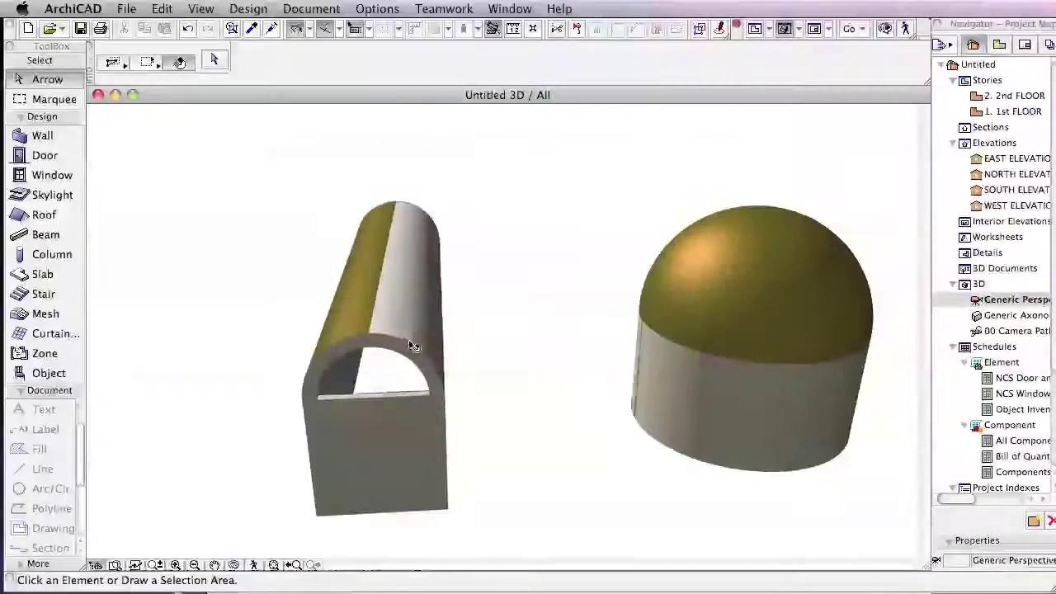
{"action": "left_click", "coordinate": [425, 326]}
{"action": "left_click", "coordinate": [486, 326]}
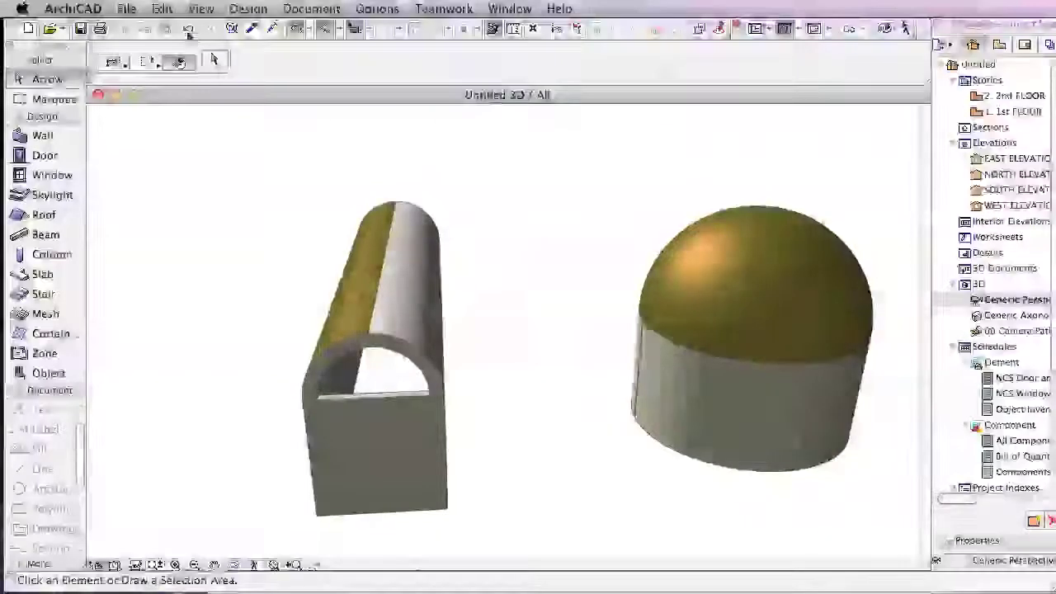
- Open the Barrel profile for editing from the Profile Manager
{"action": "left_click", "coordinate": [247, 9]}
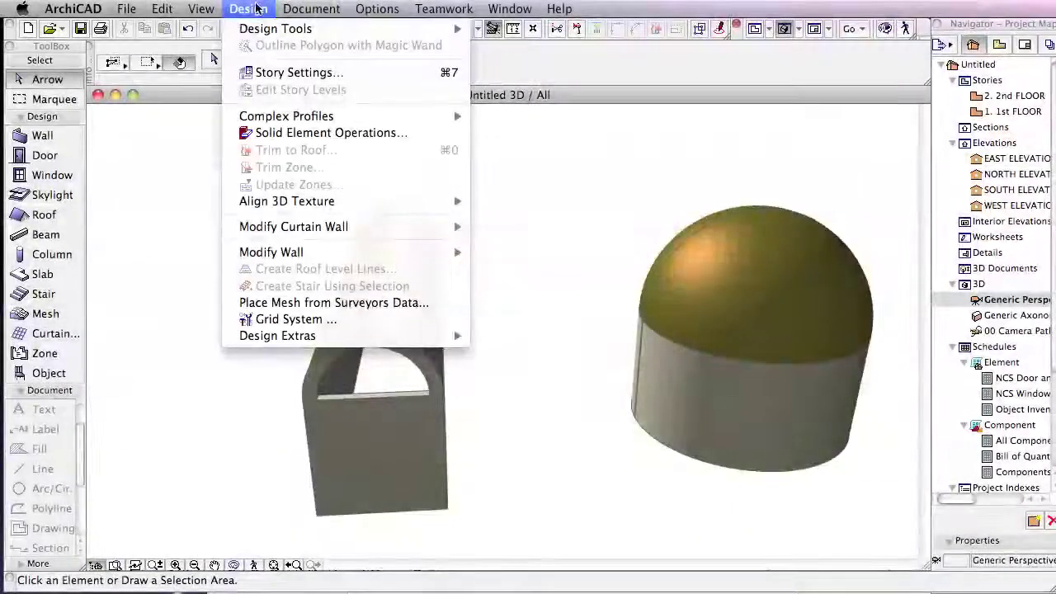
{"action": "mouse_move", "coordinate": [329, 118]}
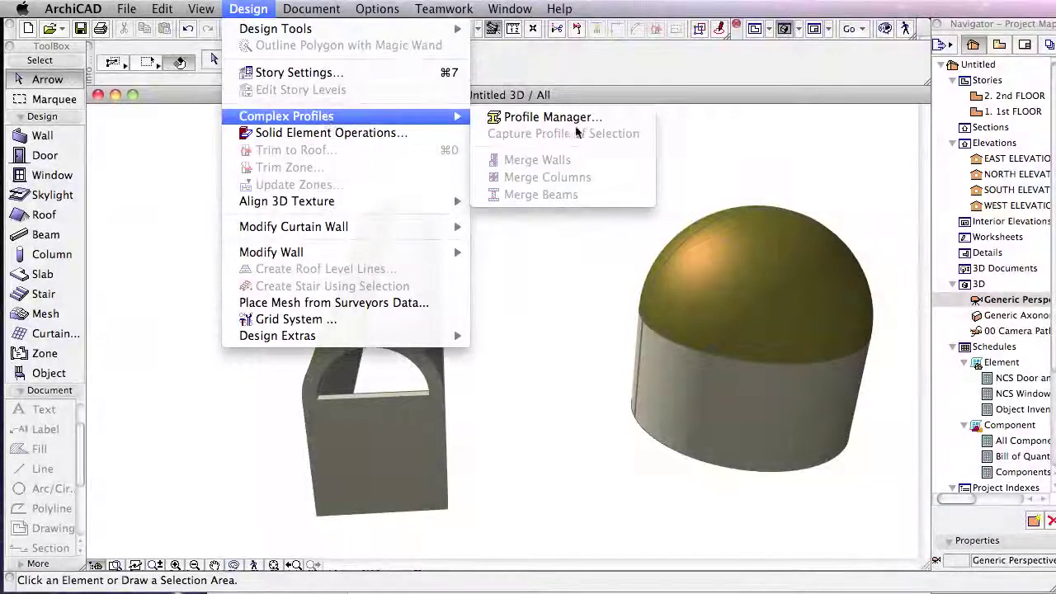
{"action": "left_click", "coordinate": [578, 118]}
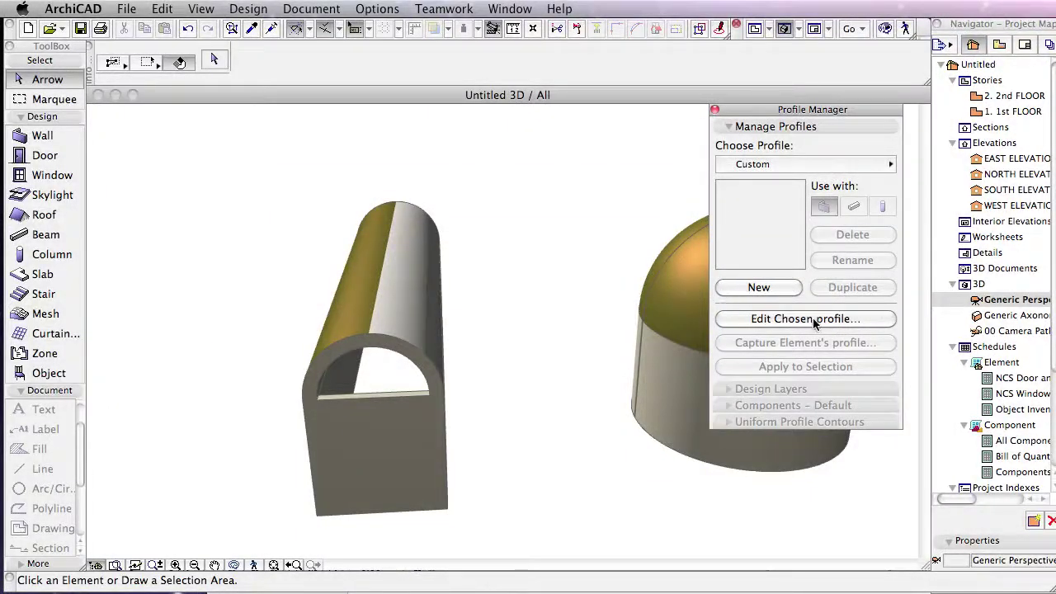
{"action": "left_click", "coordinate": [841, 163]}
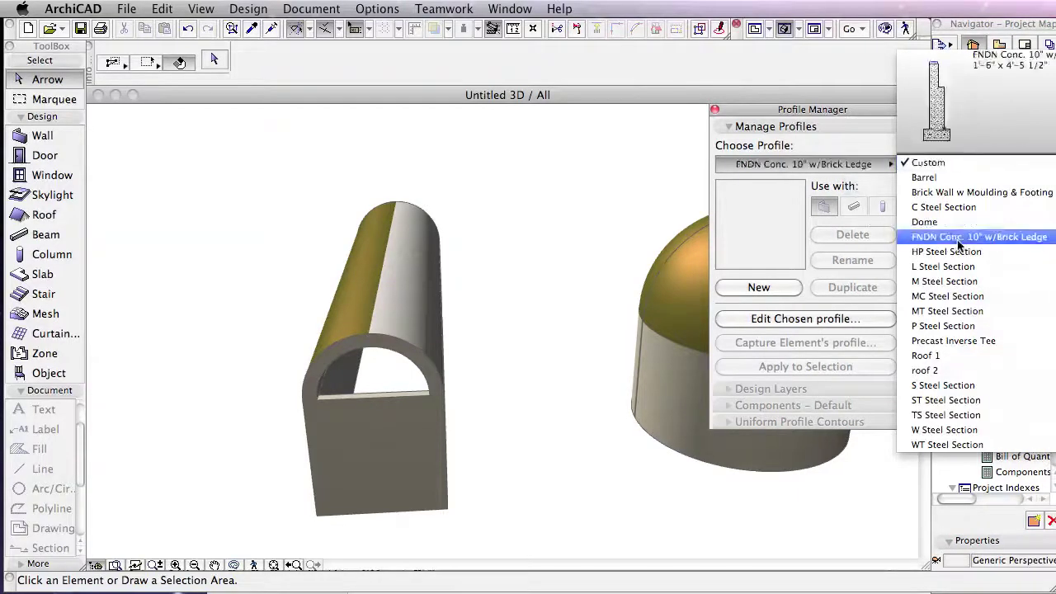
{"action": "left_click", "coordinate": [940, 177]}
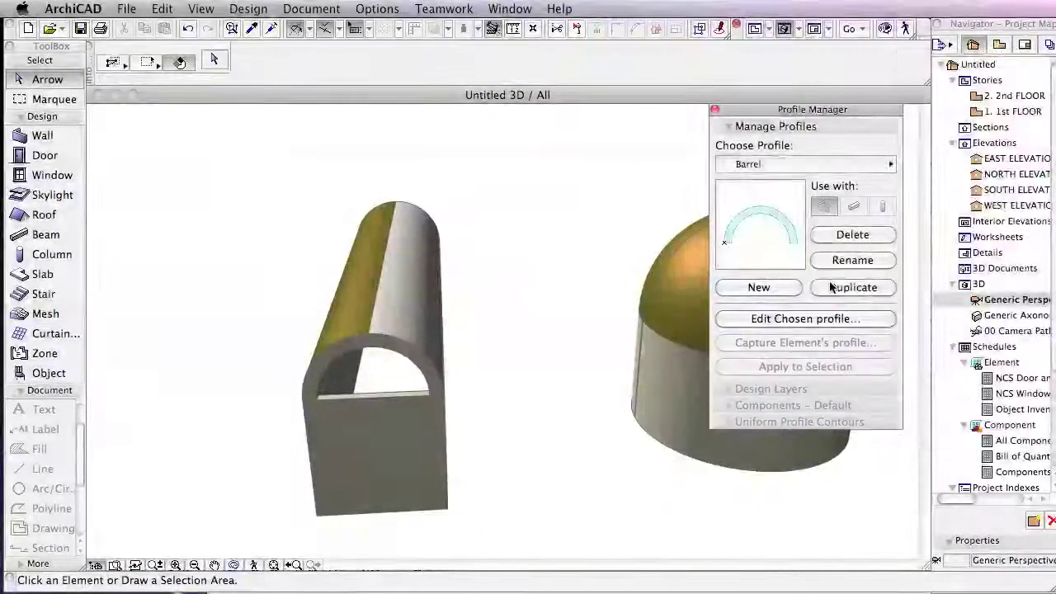
{"action": "left_click", "coordinate": [833, 319]}
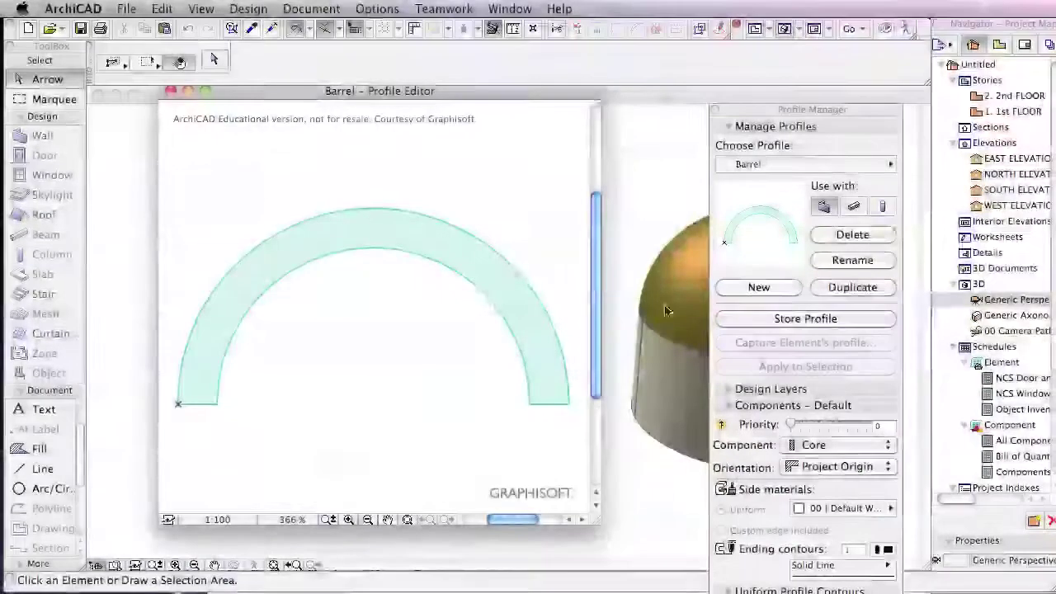
- Assign the 05 | Bronze surface to the uncolored half of the band's outer arc, store the Barrel profile, and close its editor
{"action": "left_click", "coordinate": [495, 256]}
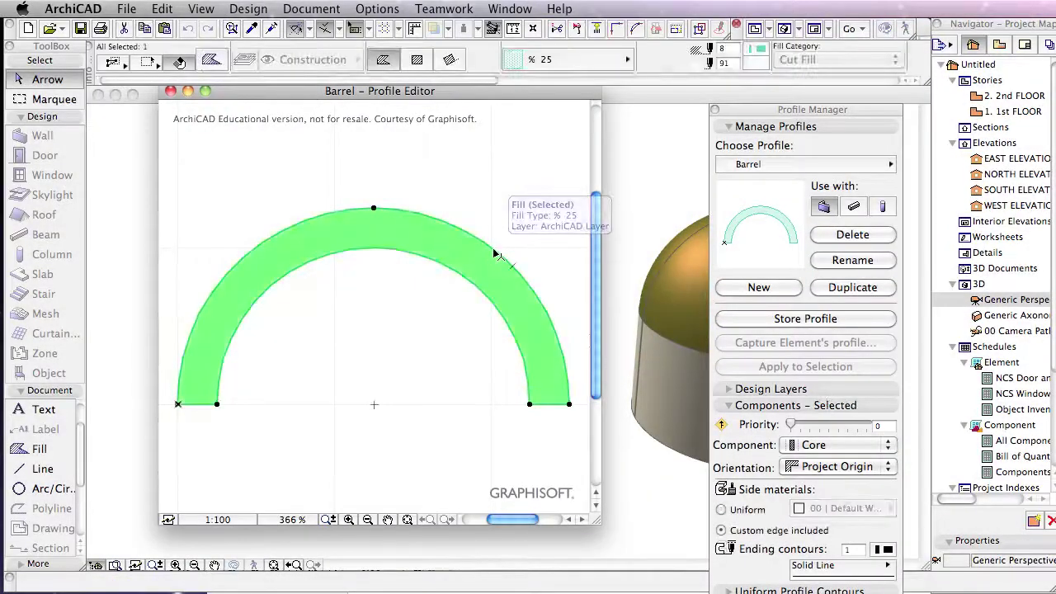
{"action": "left_click", "coordinate": [495, 254]}
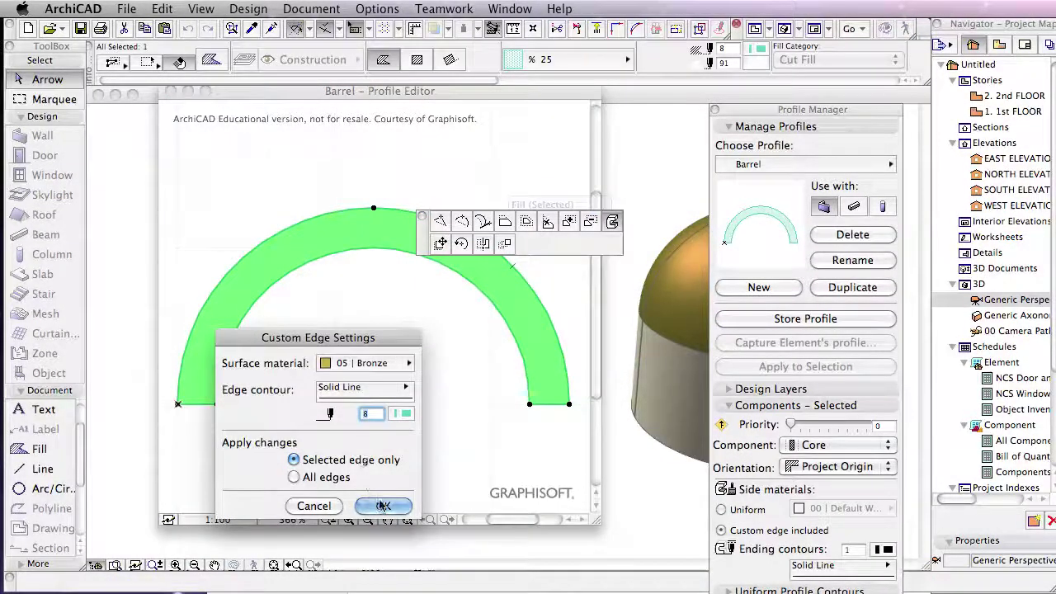
{"action": "left_click", "coordinate": [382, 505]}
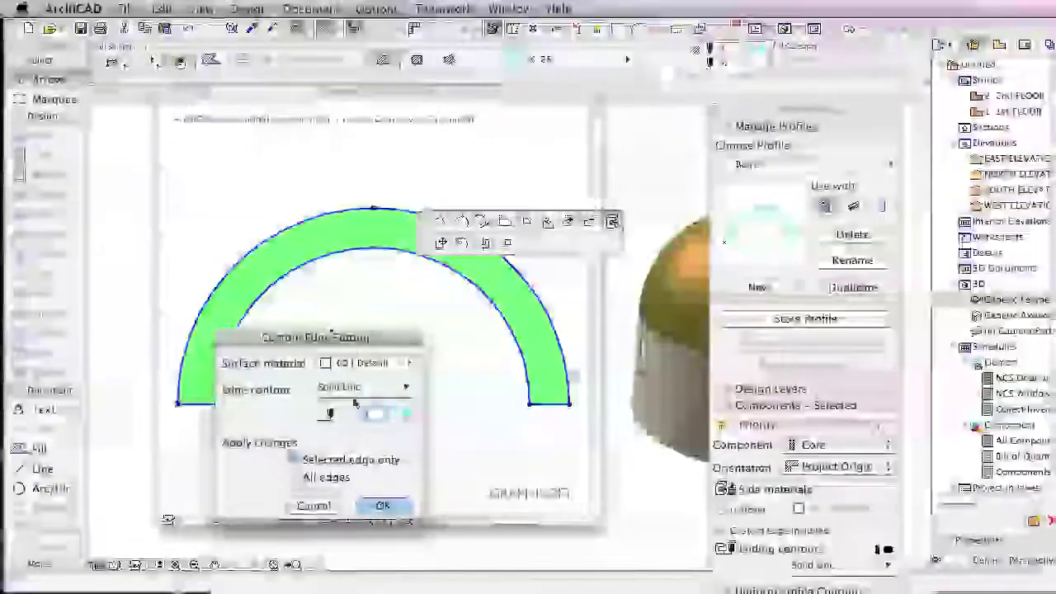
{"action": "left_click", "coordinate": [363, 362]}
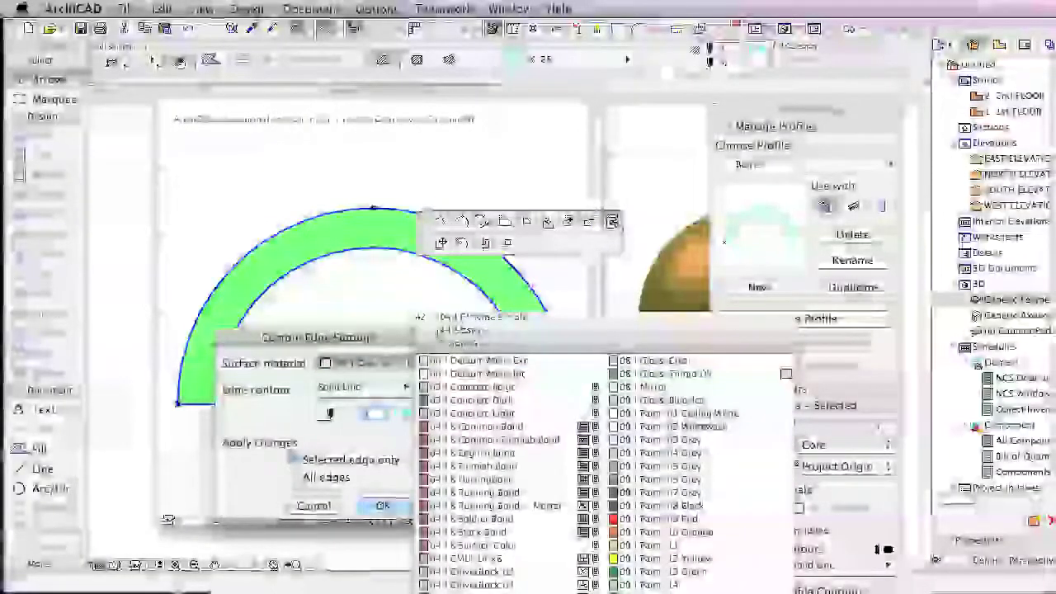
{"action": "left_click", "coordinate": [479, 591]}
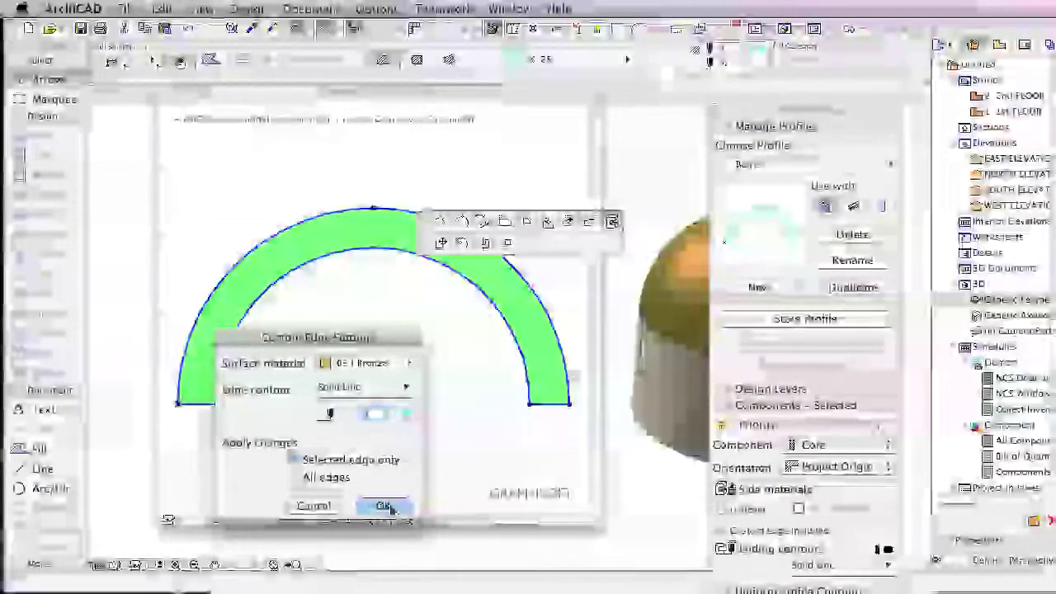
{"action": "left_click", "coordinate": [385, 507]}
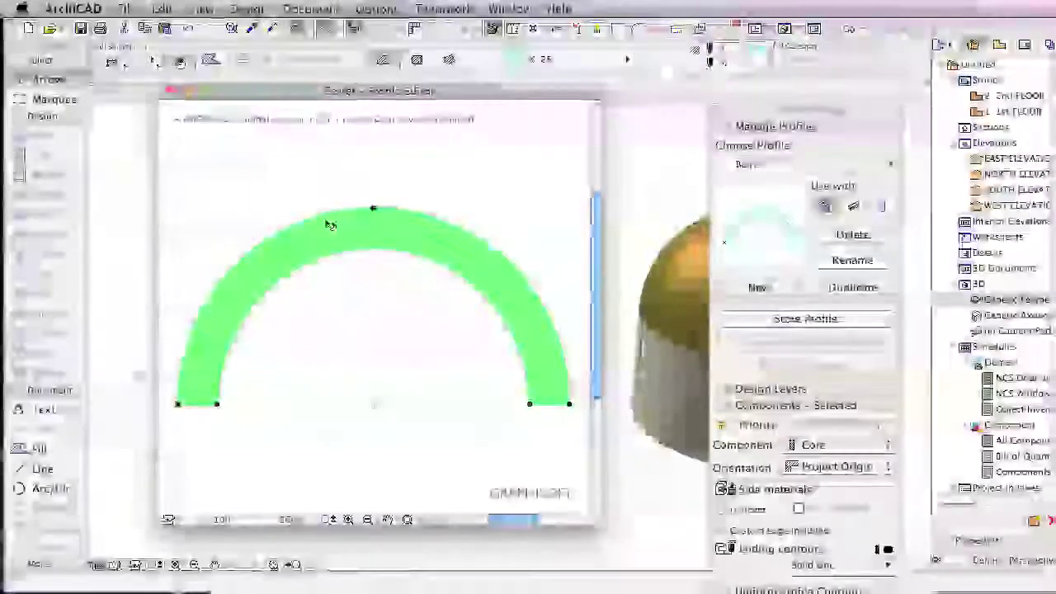
{"action": "left_click", "coordinate": [806, 319]}
{"action": "left_click", "coordinate": [170, 90]}
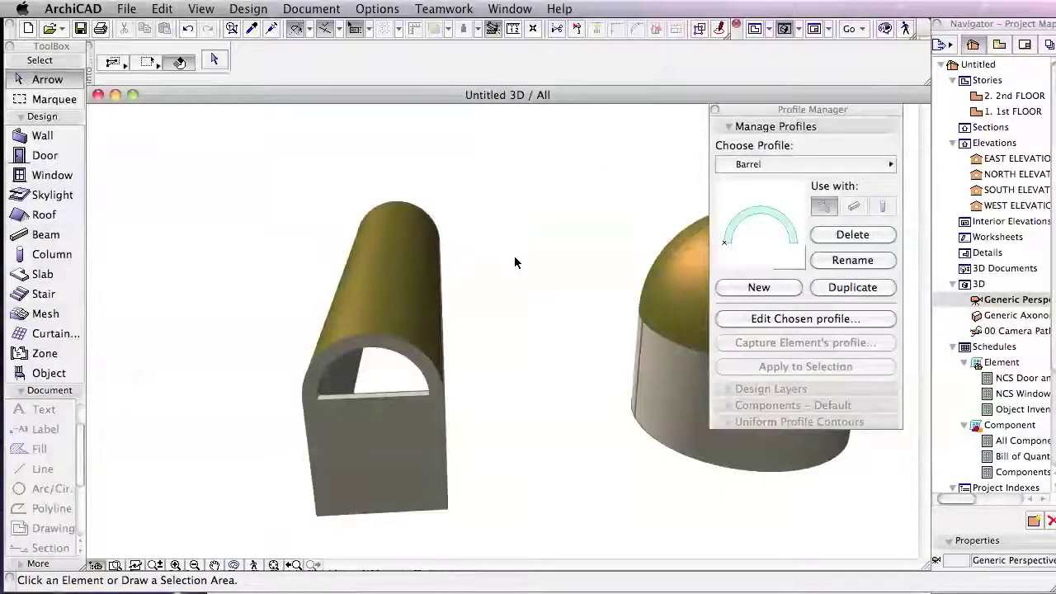
- Create a PhotoRender projection of the dome and barrel vault from an angled view showing both buildings
{"action": "scroll", "coordinate": [539, 258], "scroll_direction": "down", "scroll_amount": 2}
{"action": "middle_click_drag", "start_coordinate": [539, 257], "coordinate": [288, 259], "text": "shift"}
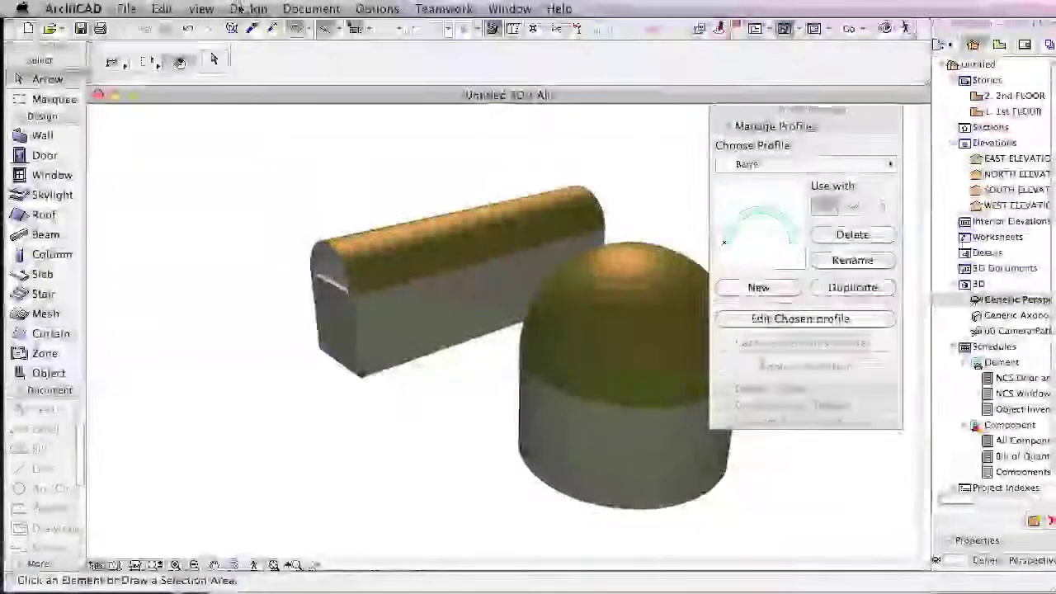
{"action": "left_click", "coordinate": [311, 8]}
{"action": "mouse_move", "coordinate": [361, 230]}
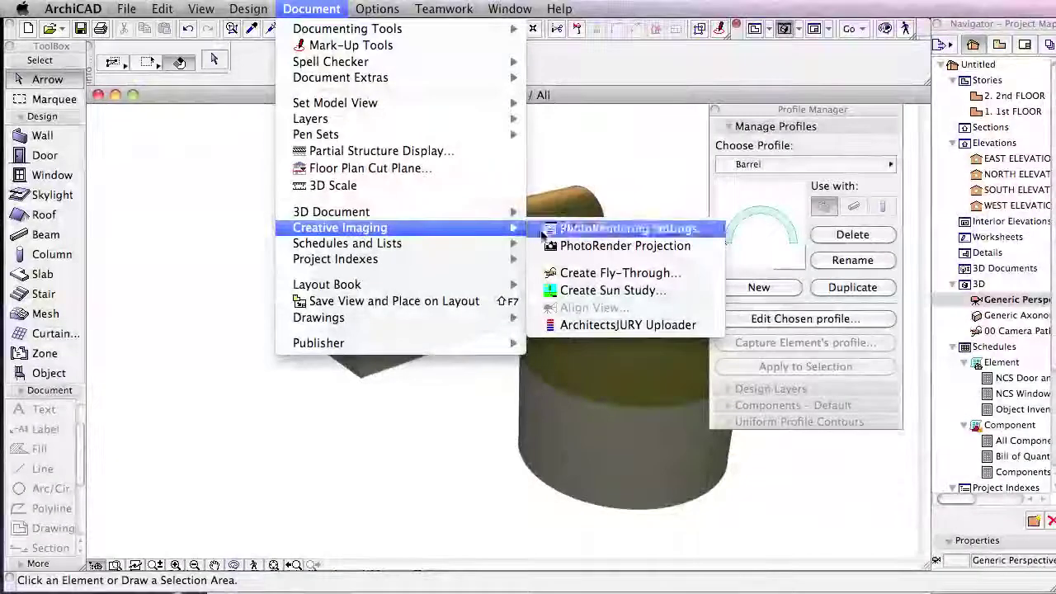
{"action": "left_click", "coordinate": [555, 249]}
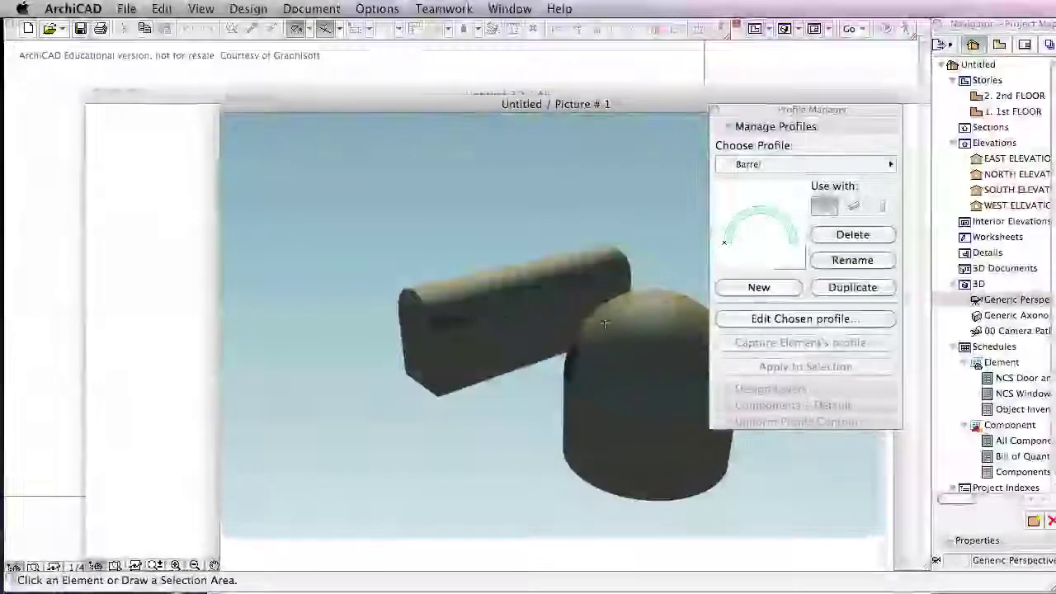
{"action": "left_click", "coordinate": [568, 328]}
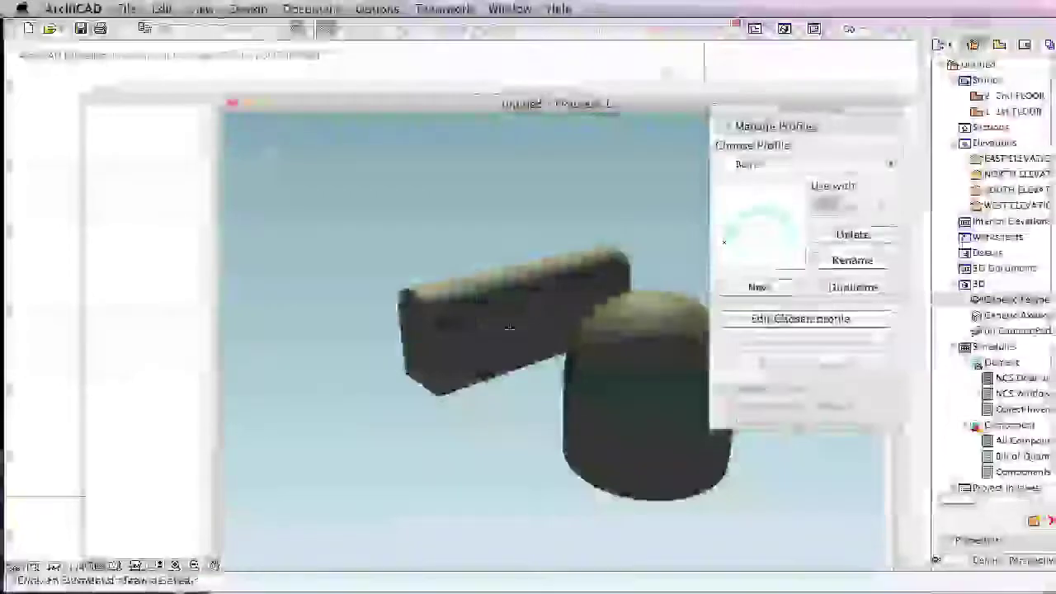